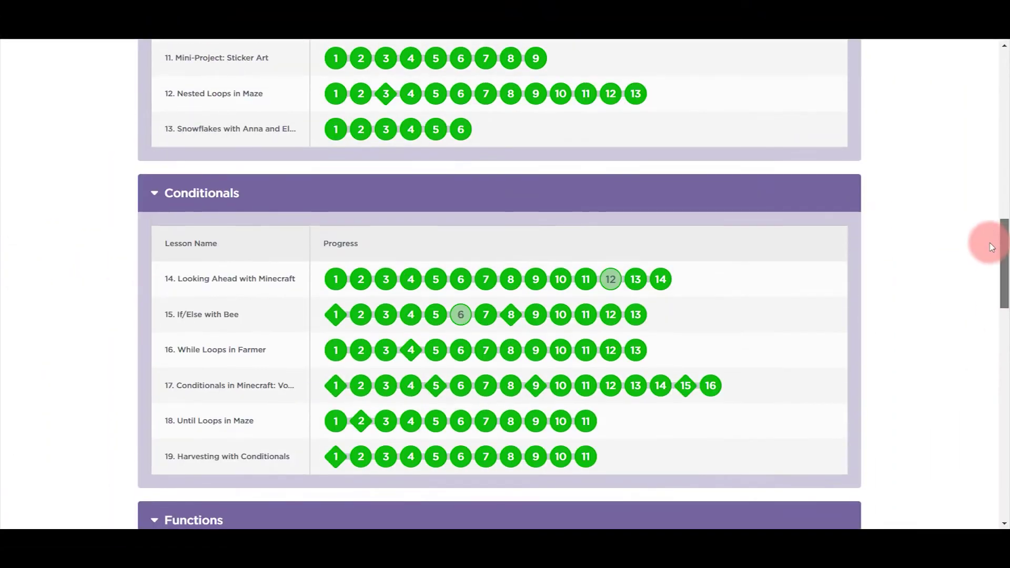
# Step: Scroll down the Express Course (2021) page to view the lesson rows and progress bubbles
pyautogui.moveTo(985, 237); pyautogui.dragTo(977, 70)
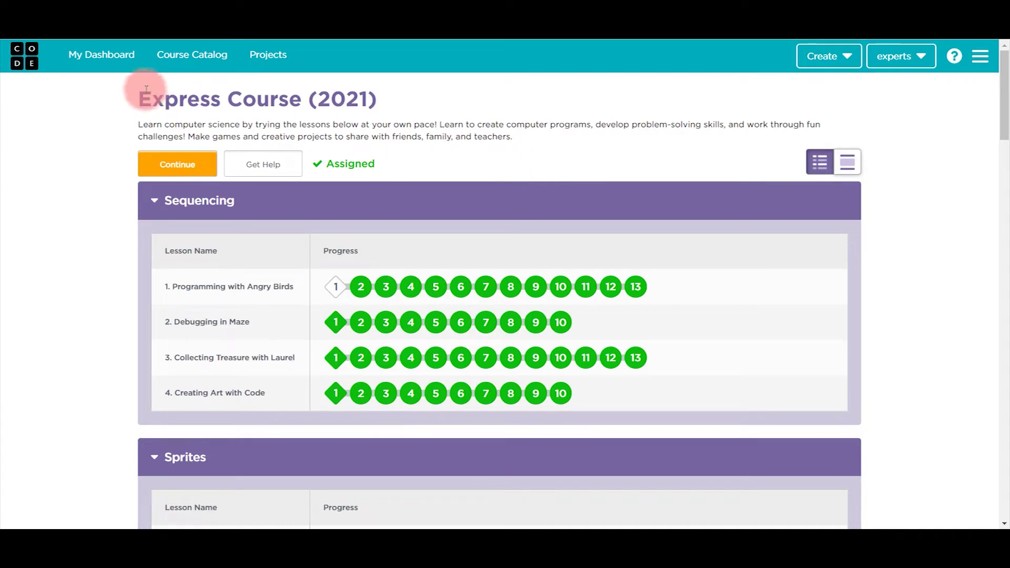
# Step: Scroll down to the Variables section and open Lesson 24's first puzzle
pyautogui.moveTo(132, 102); pyautogui.dragTo(489, 102)
pyautogui.click(490, 102)
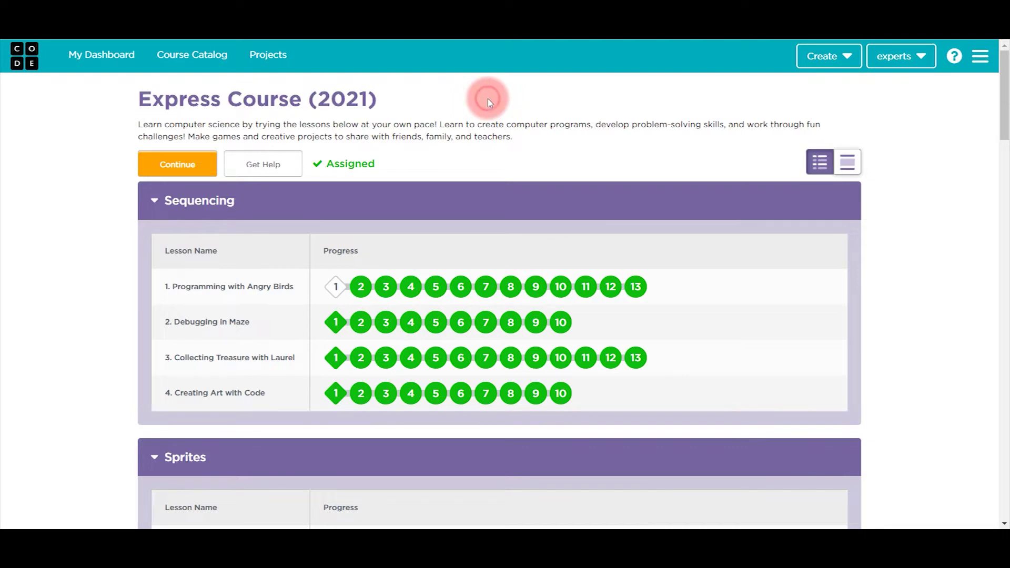
pyautogui.moveTo(1006, 87)
pyautogui.mouseDown()
pyautogui.moveTo(1006, 412)
pyautogui.moveTo(1006, 380)
pyautogui.mouseUp()
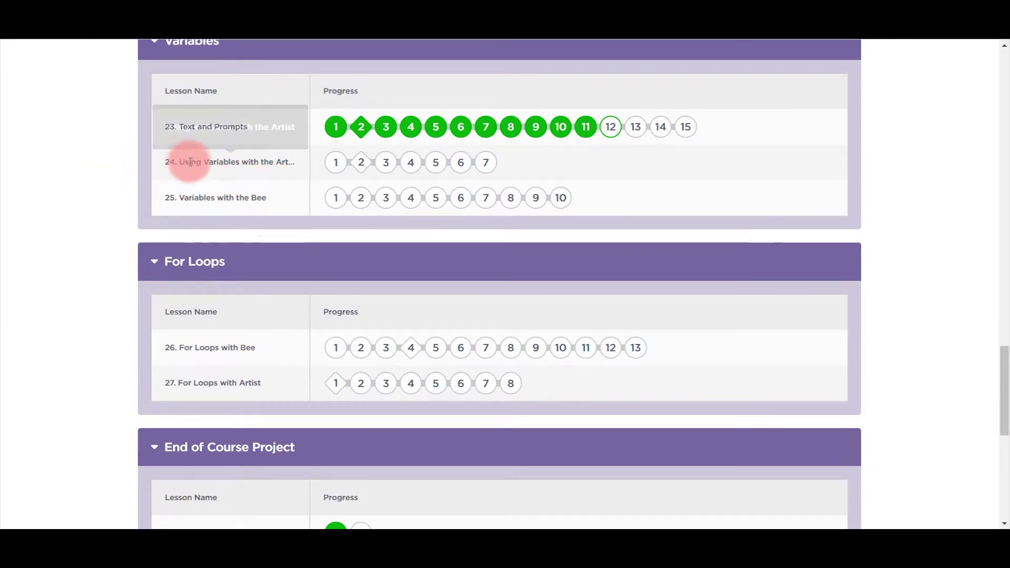
pyautogui.click(337, 164)
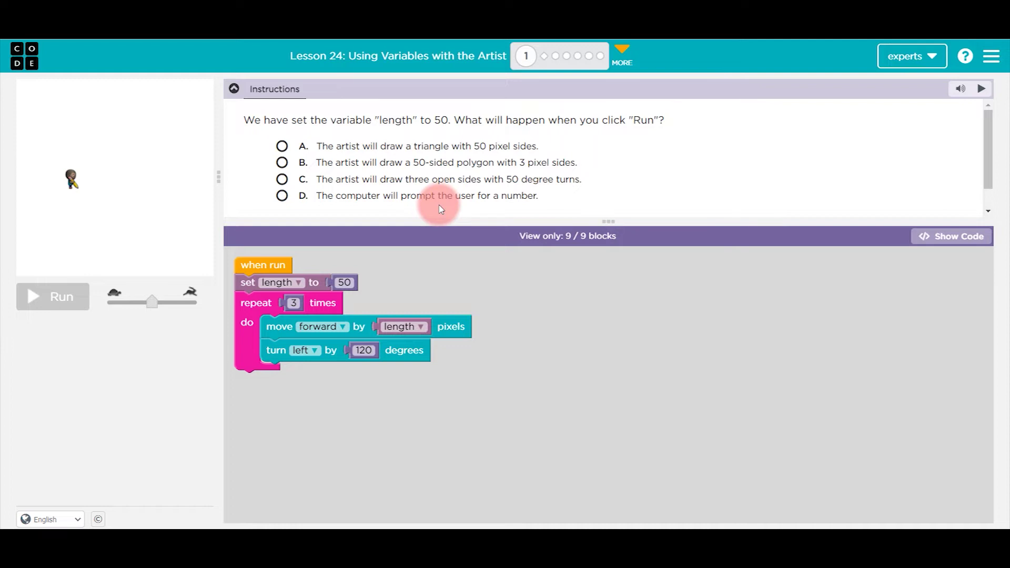
# Step: Answer the prediction with option A, the 50-pixel triangle, run it, and continue
pyautogui.click(282, 146)
pyautogui.click(53, 297)
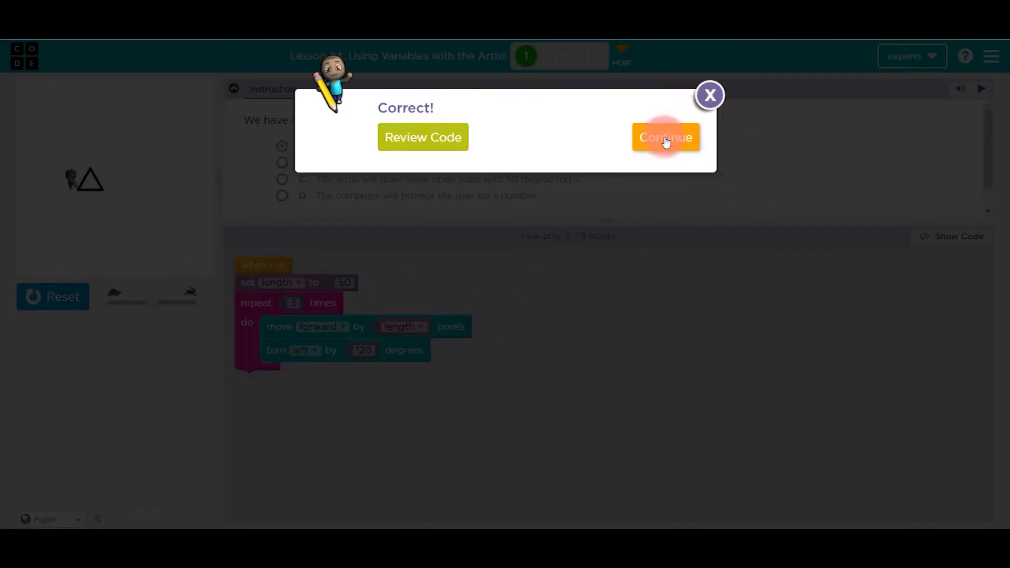
pyautogui.click(665, 139)
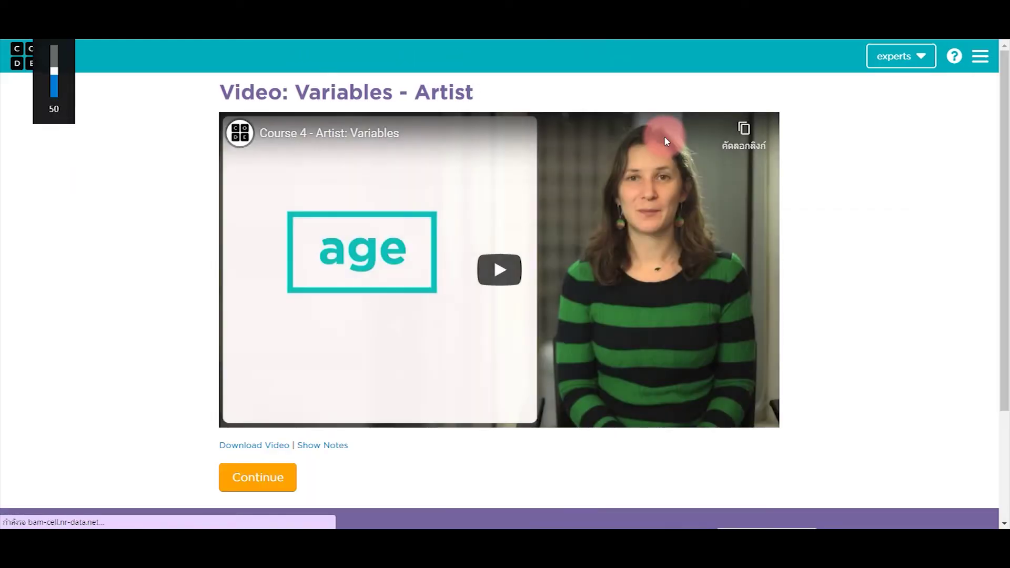
# Step: Play the Variables - Artist video, then continue to puzzle 3
pyautogui.click(484, 276)
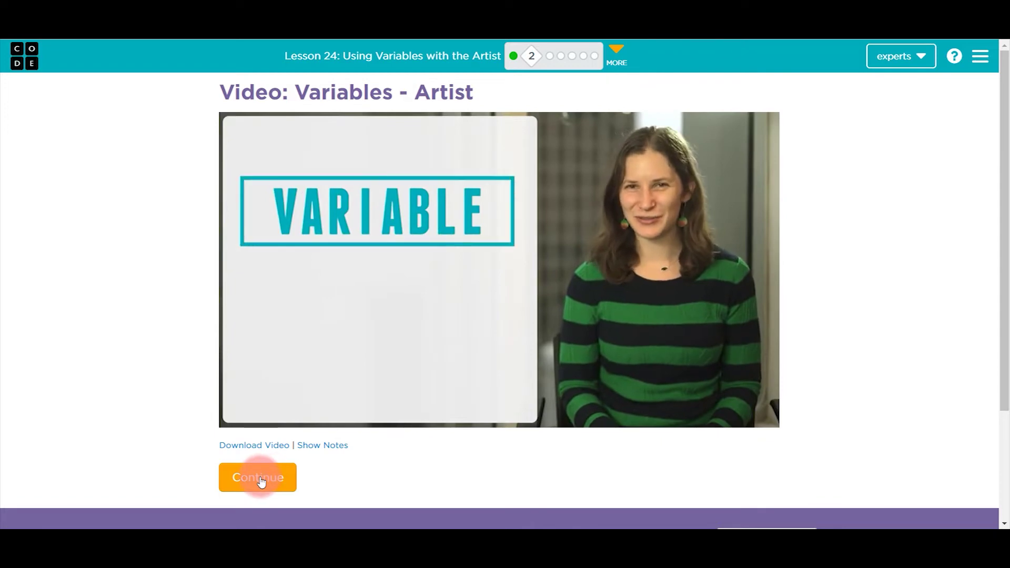
pyautogui.click(261, 479)
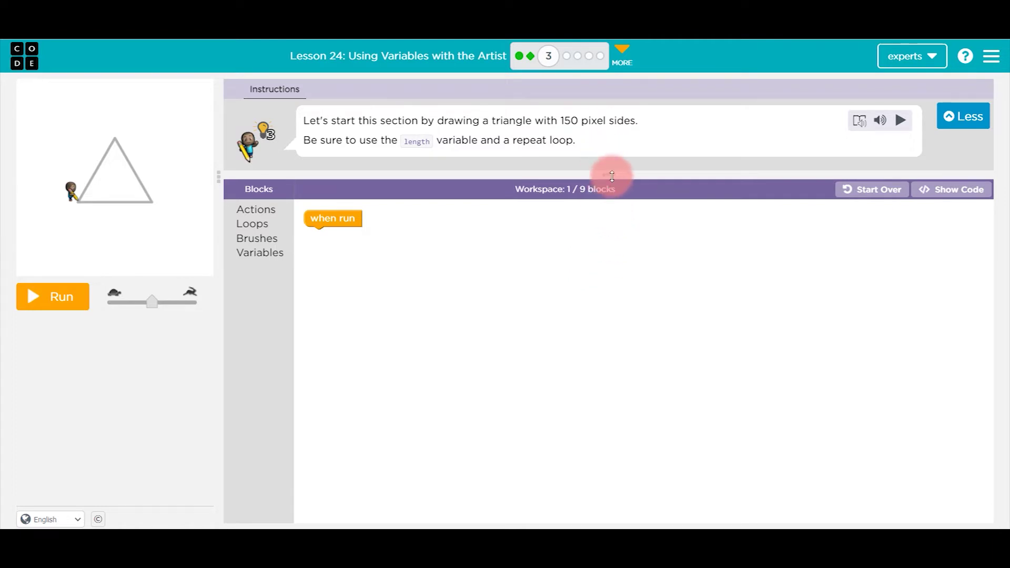
# Step: Attach a set length block under when run and set its value to 150
pyautogui.moveTo(612, 176); pyautogui.dragTo(595, 201)
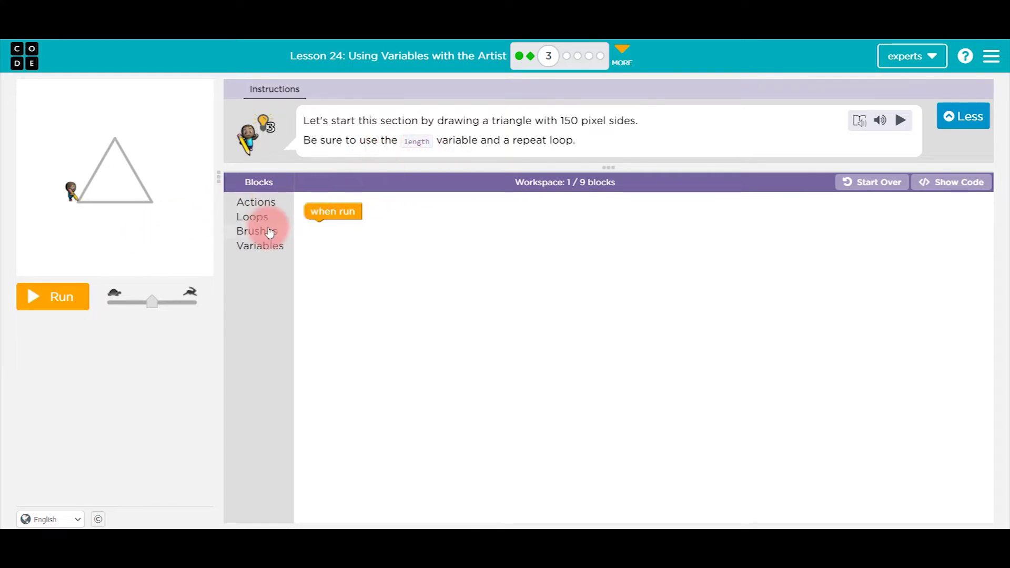
pyautogui.click(267, 208)
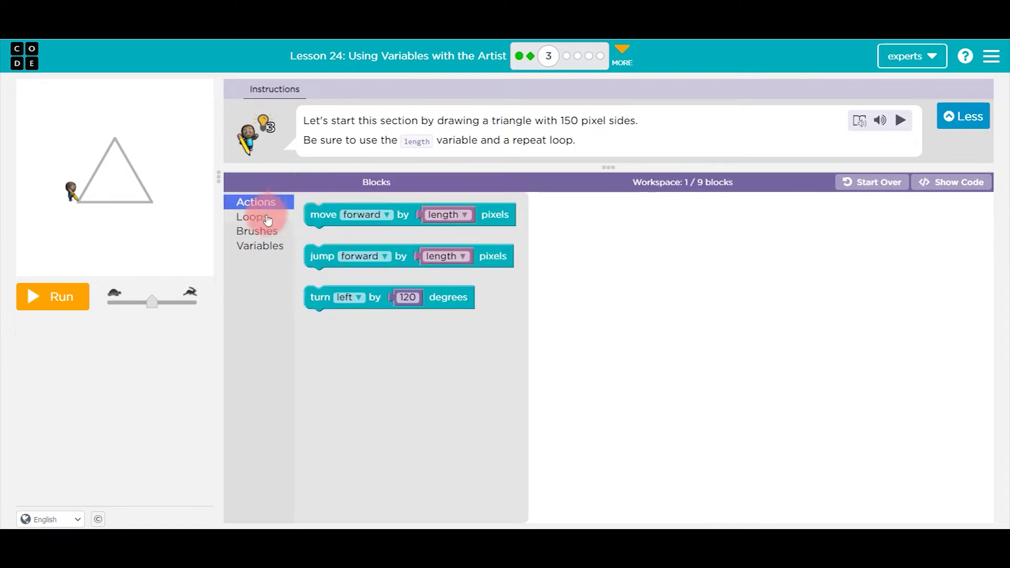
pyautogui.click(267, 217)
pyautogui.click(266, 233)
pyautogui.click(266, 251)
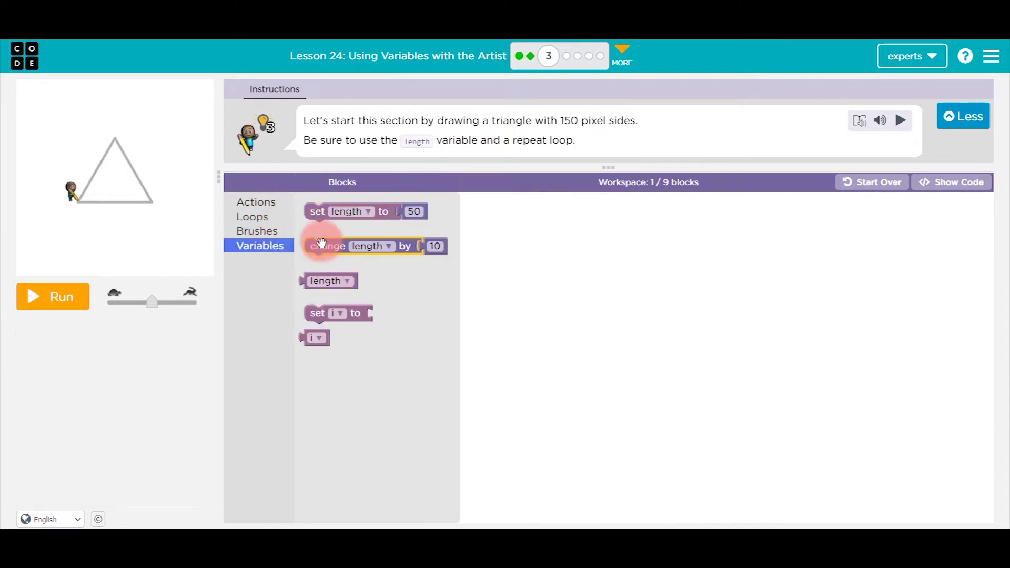
pyautogui.moveTo(317, 211); pyautogui.dragTo(323, 230)
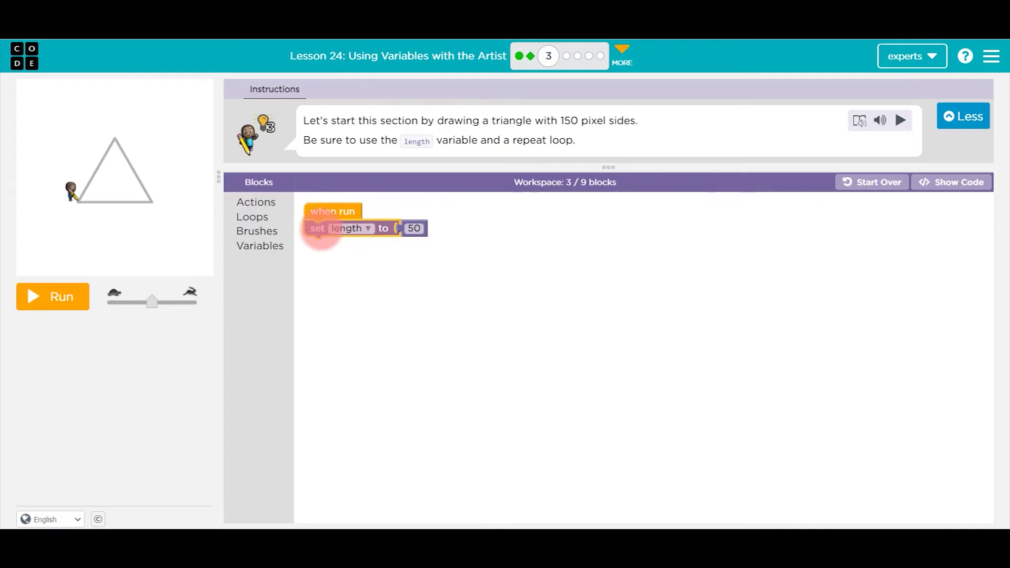
pyautogui.moveTo(564, 120); pyautogui.dragTo(572, 121)
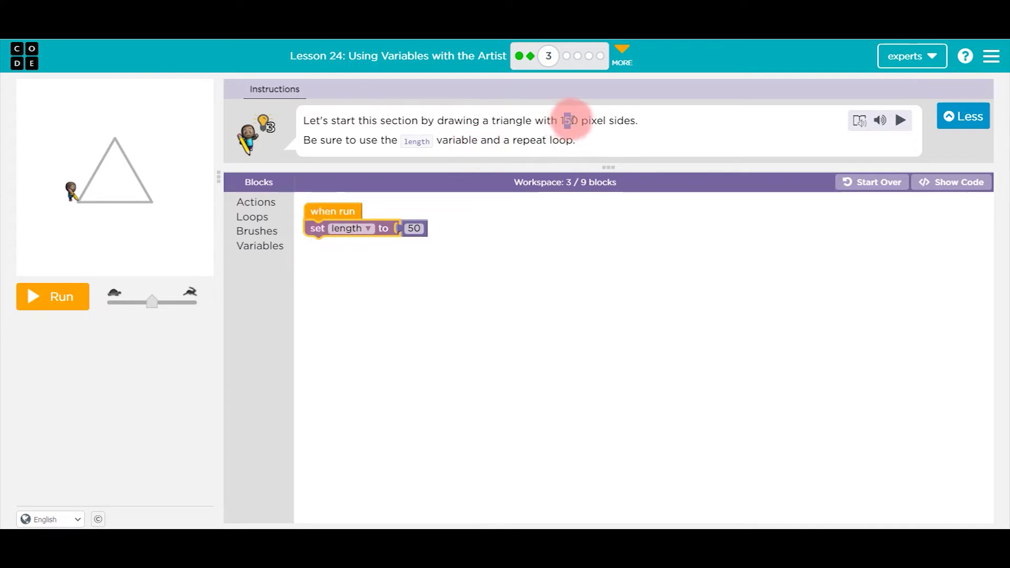
pyautogui.click(414, 230)
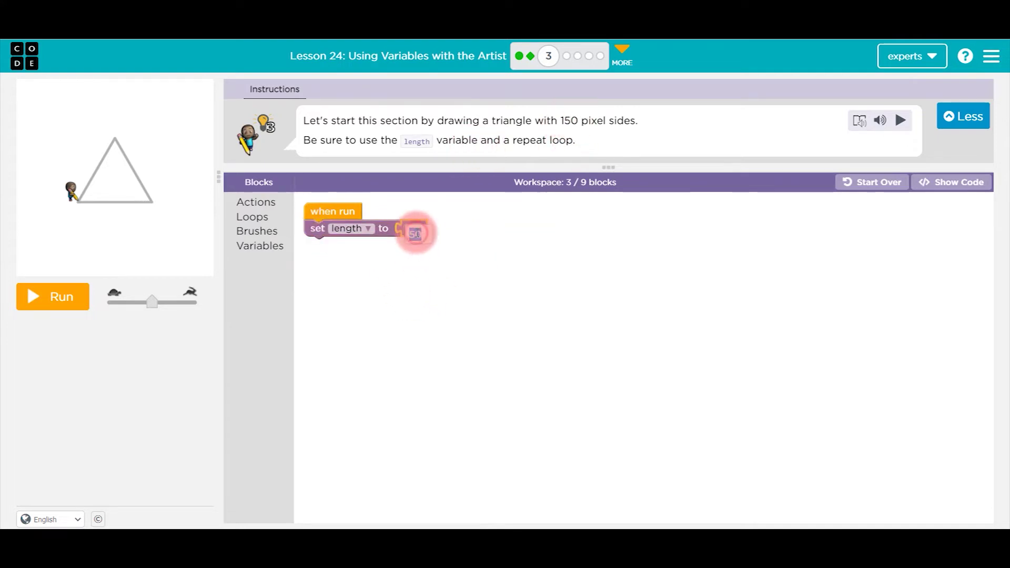
pyautogui.write('150')
pyautogui.click(690, 247)
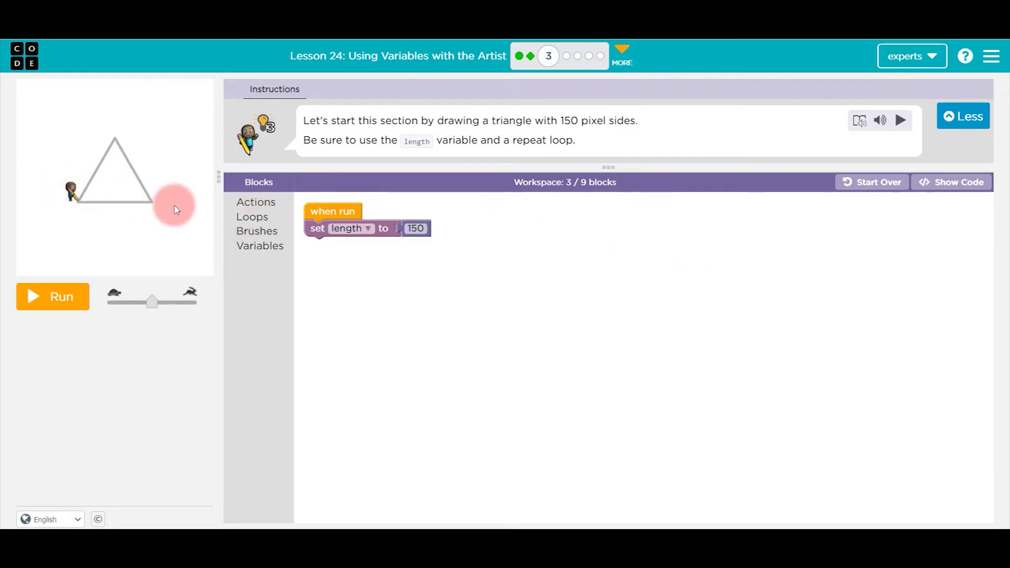
# Step: Repeat move forward by length and turn left 120 three times, run the triangle, and continue
pyautogui.click(256, 202)
pyautogui.moveTo(315, 215); pyautogui.dragTo(318, 252)
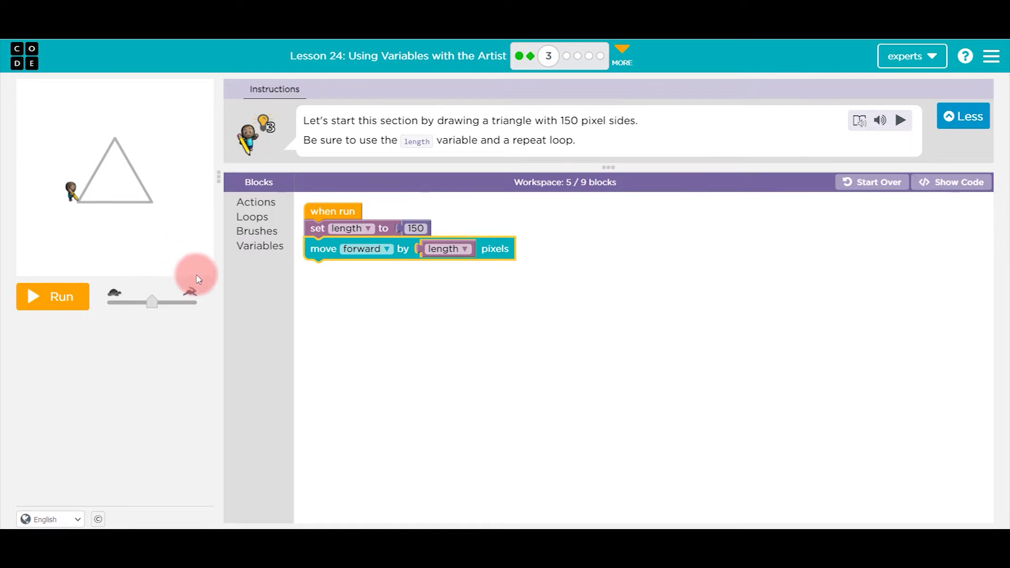
pyautogui.click(256, 202)
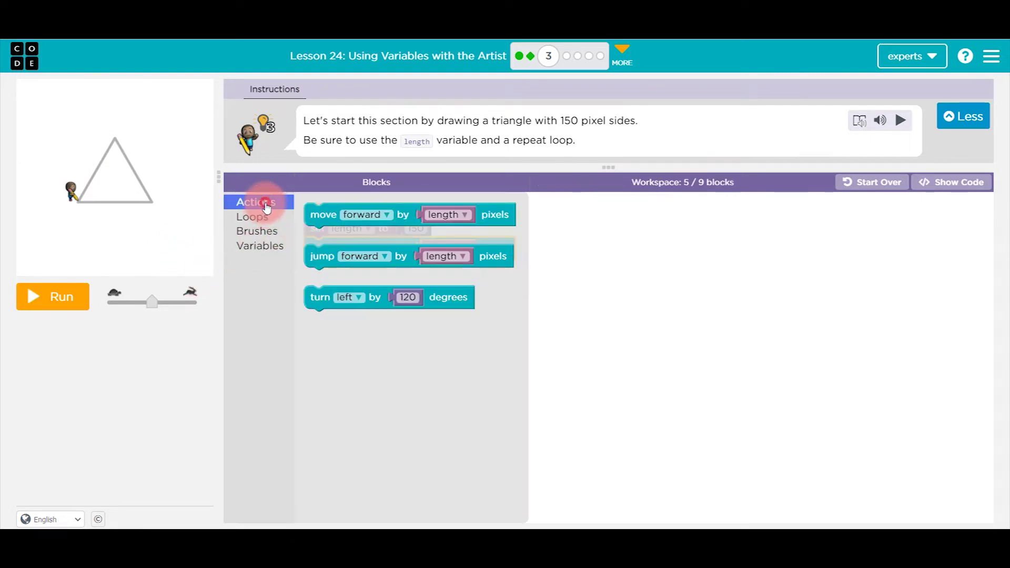
pyautogui.moveTo(329, 299); pyautogui.dragTo(331, 279)
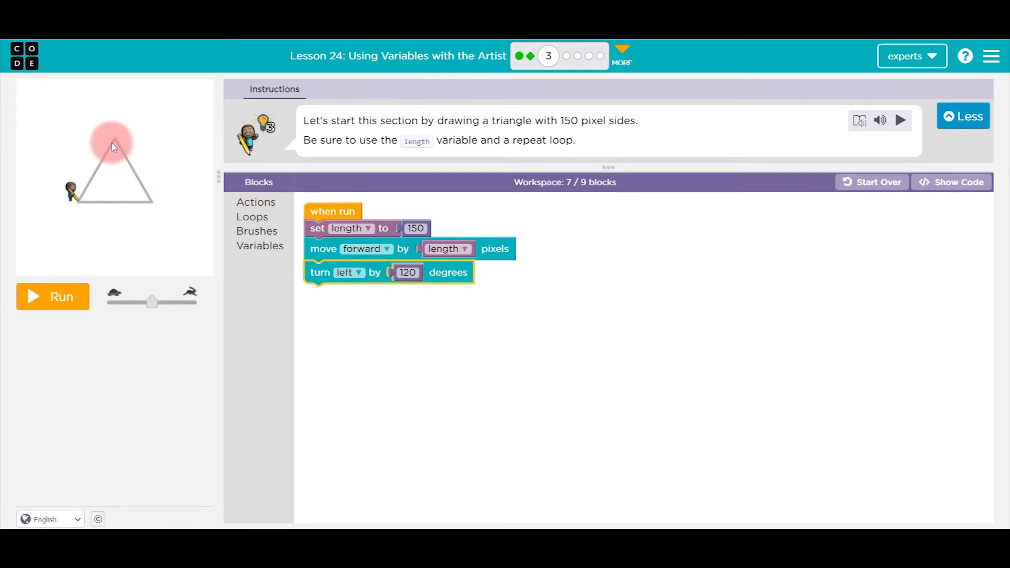
pyautogui.click(253, 216)
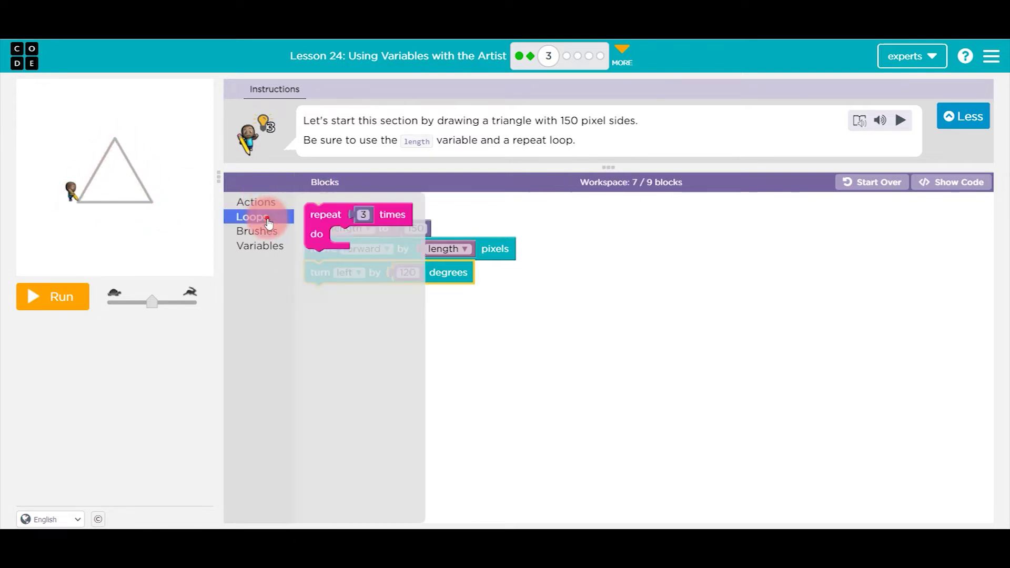
pyautogui.moveTo(315, 217); pyautogui.dragTo(317, 256)
pyautogui.moveTo(326, 300); pyautogui.dragTo(351, 281)
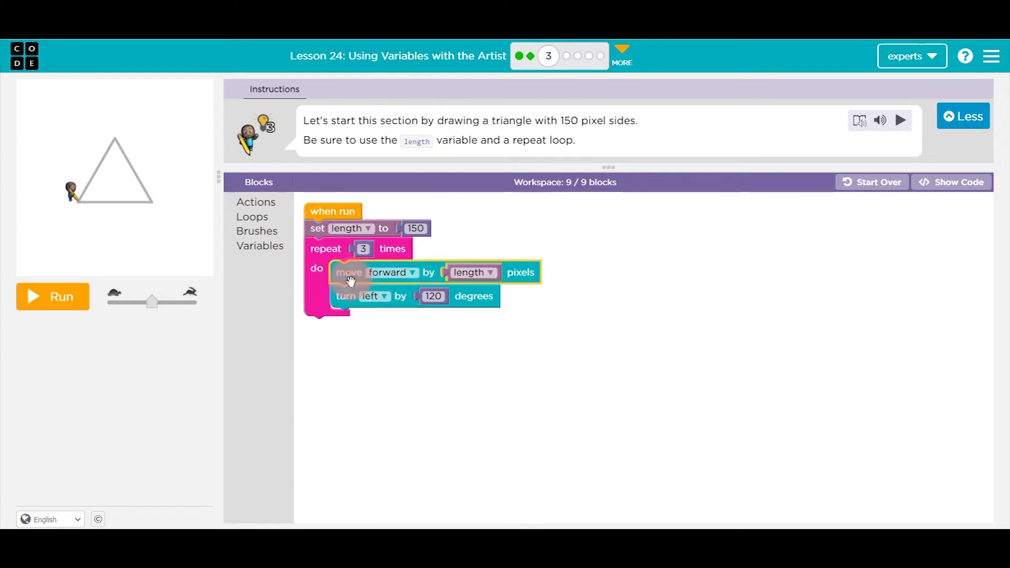
pyautogui.click(51, 298)
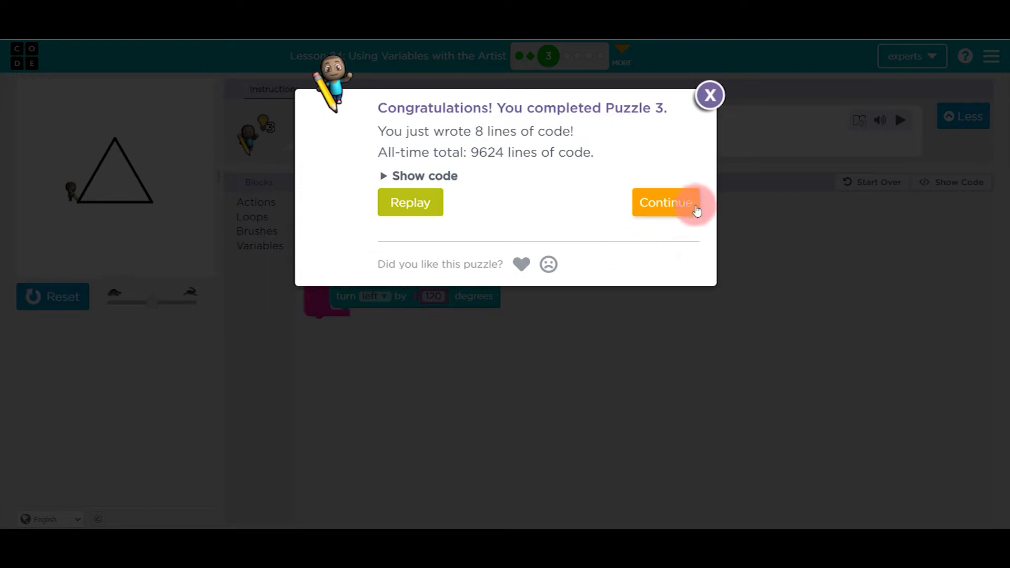
pyautogui.click(677, 203)
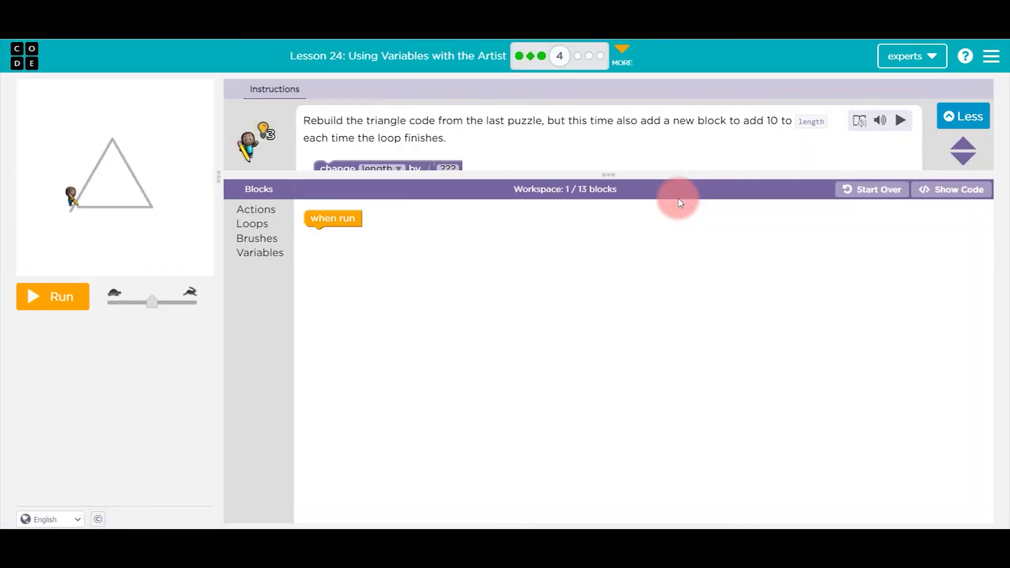
# Step: Enlarge puzzle 4's instructions panel to reveal the full hint about adding 10 to length
pyautogui.moveTo(606, 174); pyautogui.dragTo(606, 235)
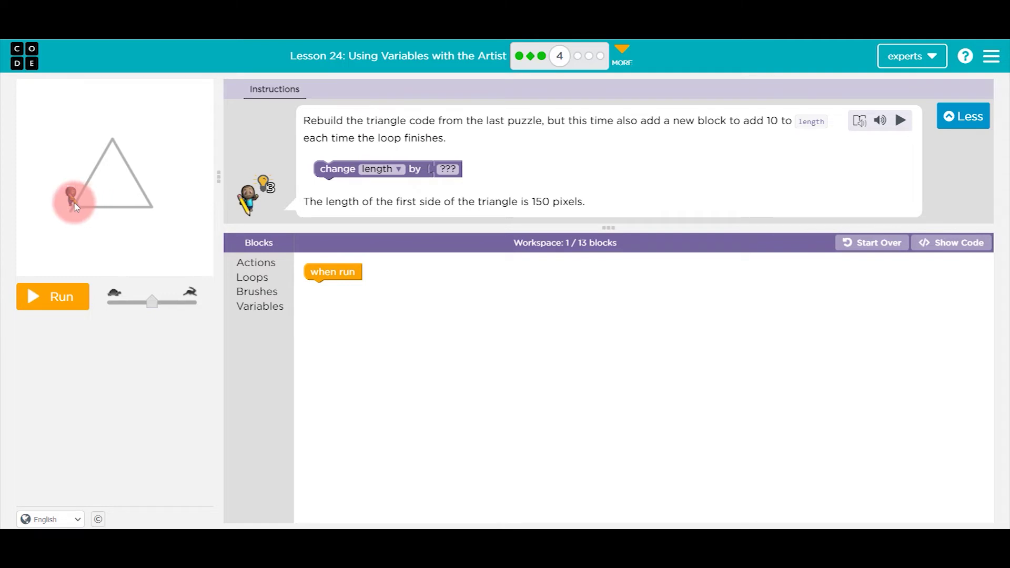
# Step: Attach a set length block set to 150 under when run, discarding a stray move block
pyautogui.click(261, 264)
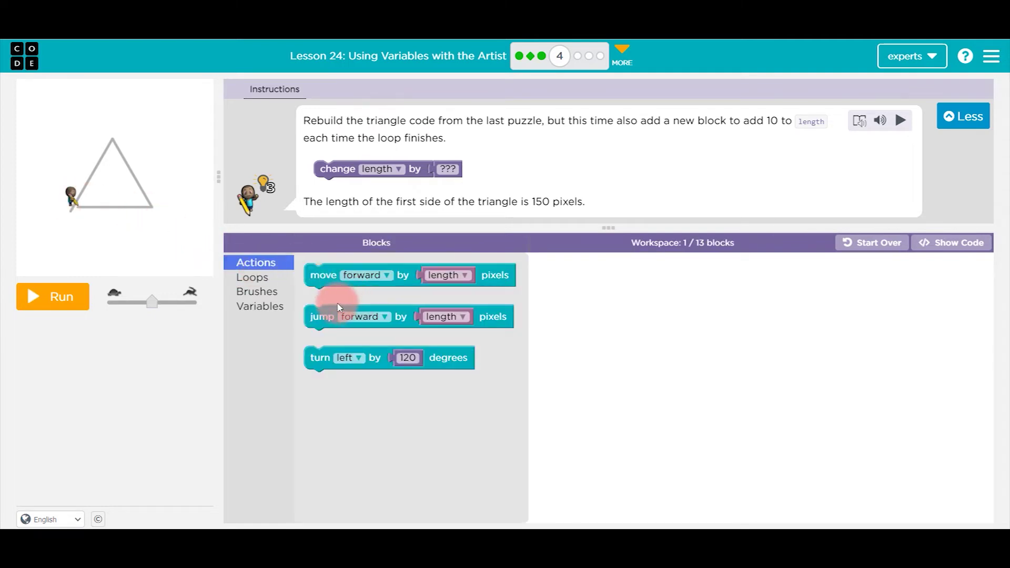
pyautogui.moveTo(317, 276); pyautogui.dragTo(319, 275)
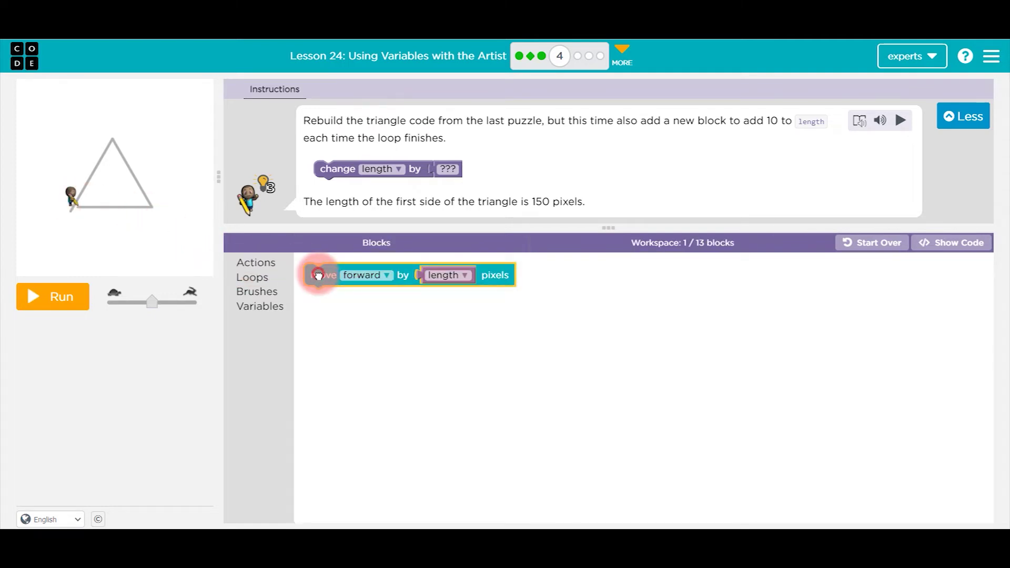
pyautogui.click(257, 291)
pyautogui.click(260, 307)
pyautogui.moveTo(316, 271); pyautogui.dragTo(322, 300)
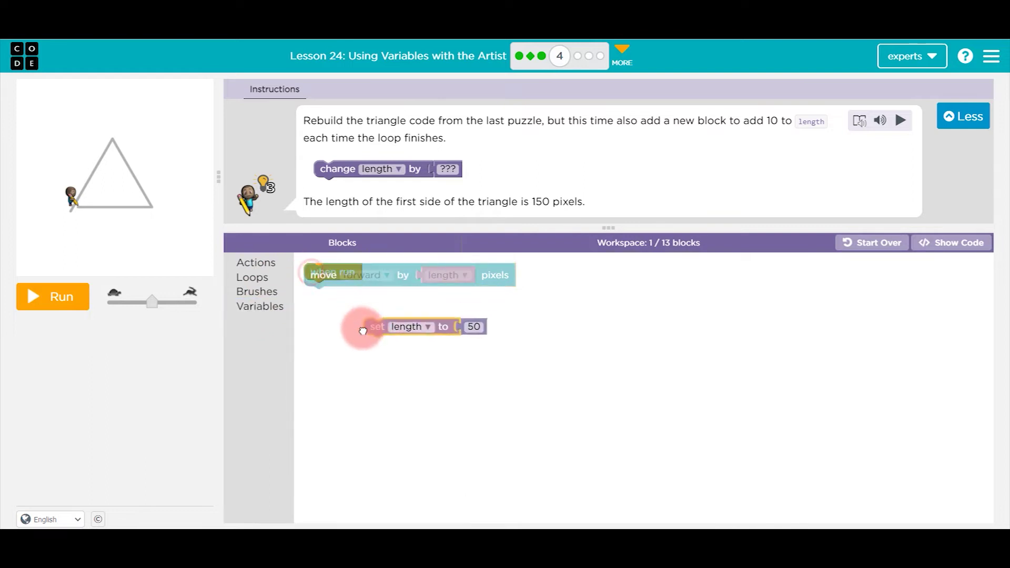
pyautogui.moveTo(431, 279); pyautogui.dragTo(228, 332)
pyautogui.click(330, 299)
pyautogui.moveTo(329, 299); pyautogui.dragTo(326, 290)
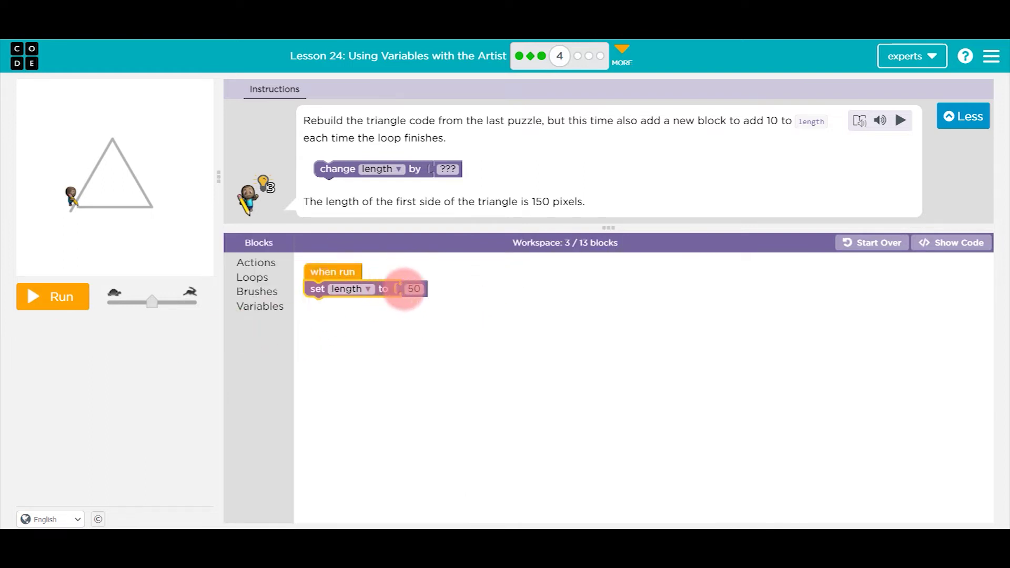
pyautogui.click(419, 290)
pyautogui.write('150')
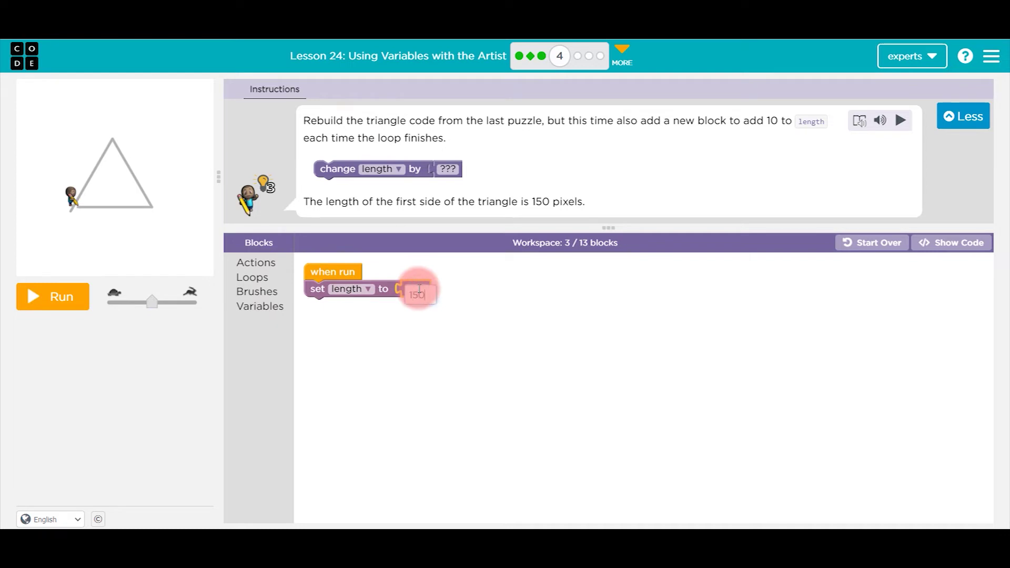
pyautogui.click(642, 365)
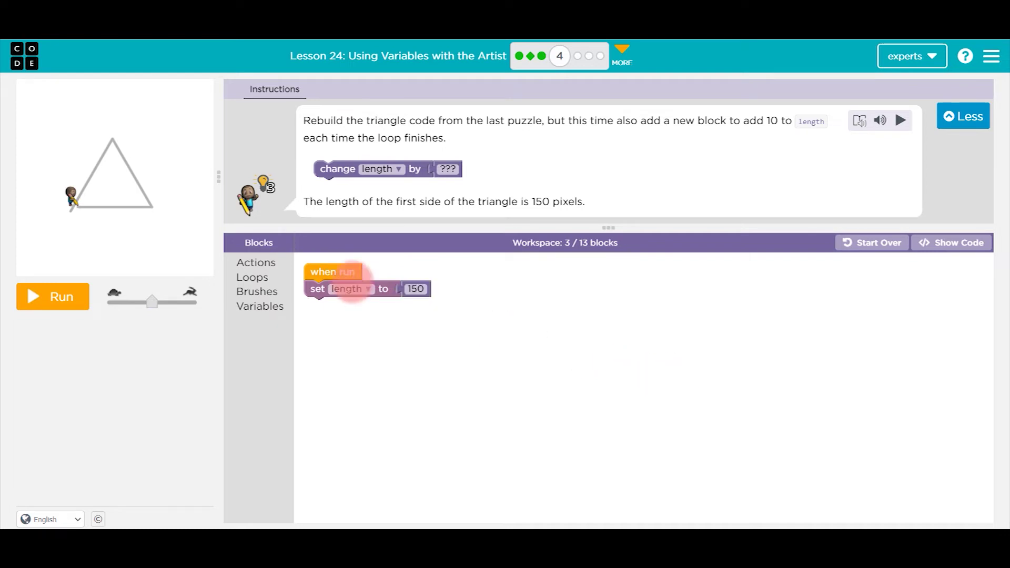
# Step: Add move forward by length, turn left 120, and change length by 10 after it
pyautogui.click(256, 263)
pyautogui.moveTo(361, 260); pyautogui.dragTo(321, 310)
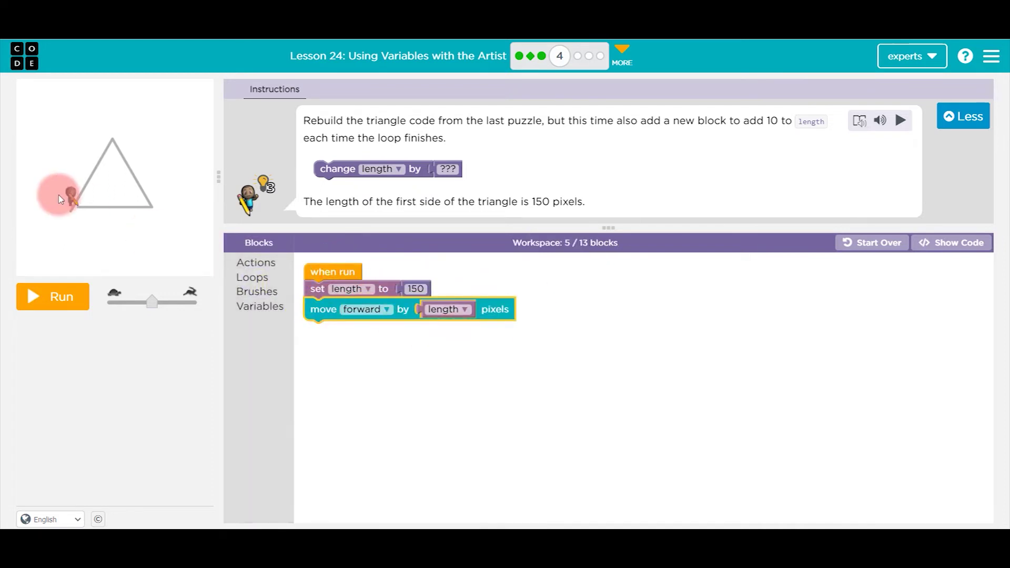
pyautogui.click(256, 263)
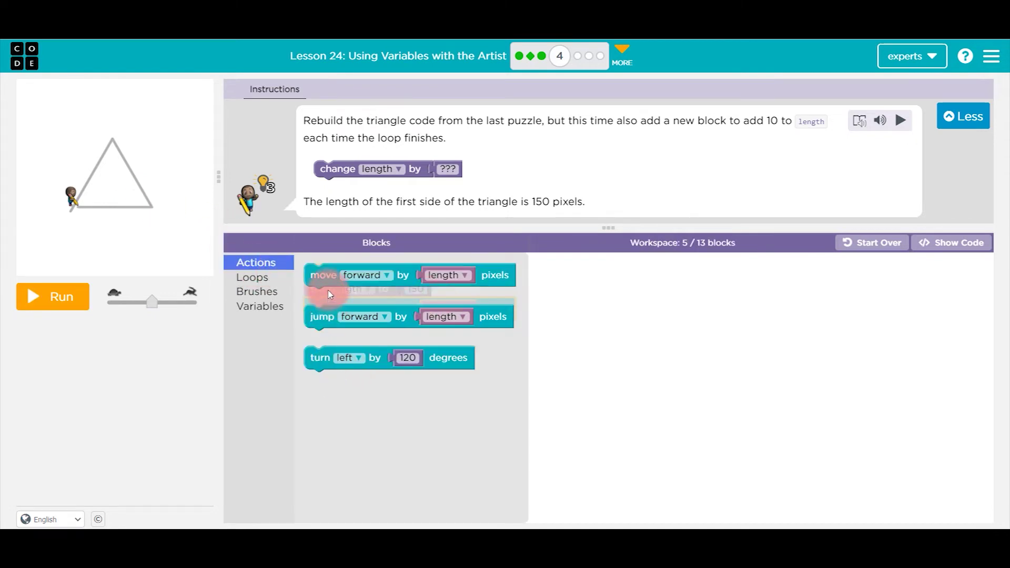
pyautogui.moveTo(323, 361); pyautogui.dragTo(323, 334)
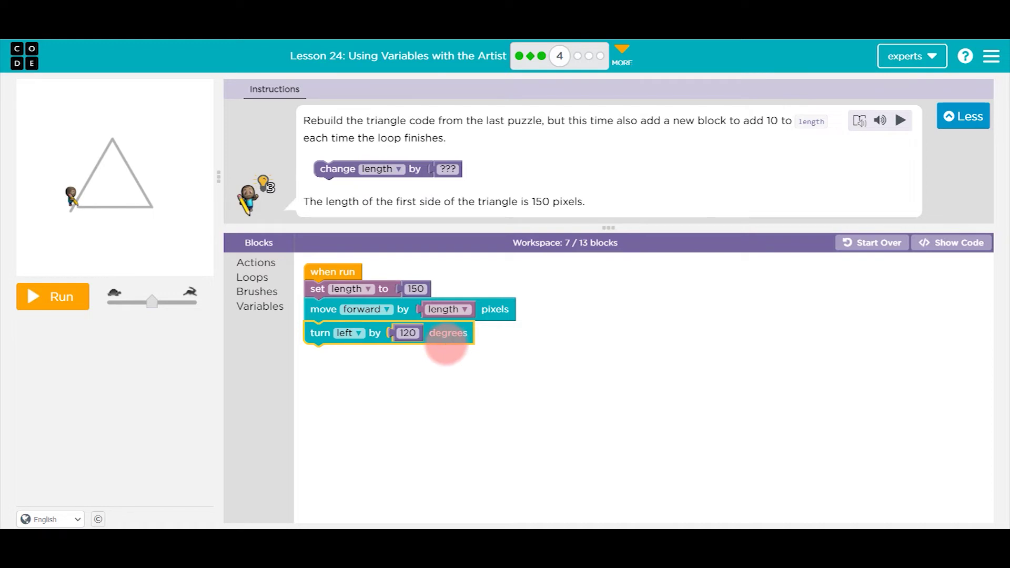
pyautogui.click(256, 262)
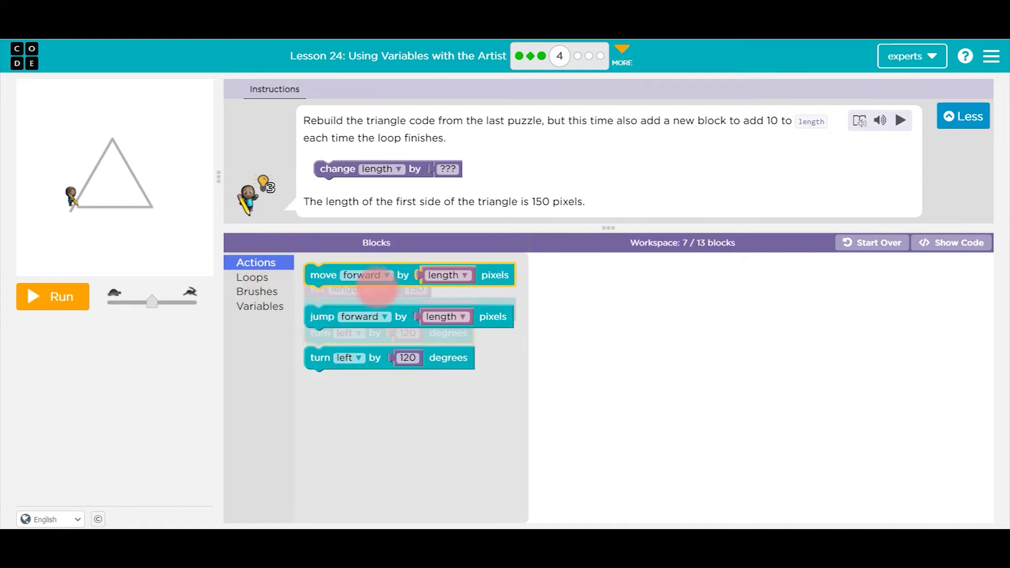
pyautogui.click(269, 291)
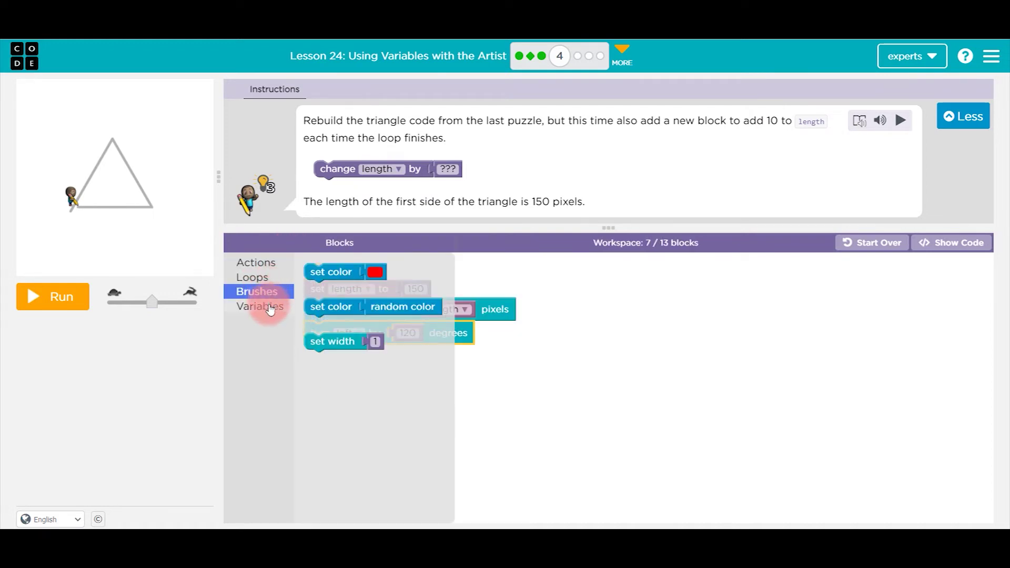
pyautogui.click(270, 310)
pyautogui.moveTo(323, 308)
pyautogui.mouseDown()
pyautogui.moveTo(342, 364)
pyautogui.moveTo(337, 352)
pyautogui.mouseUp()
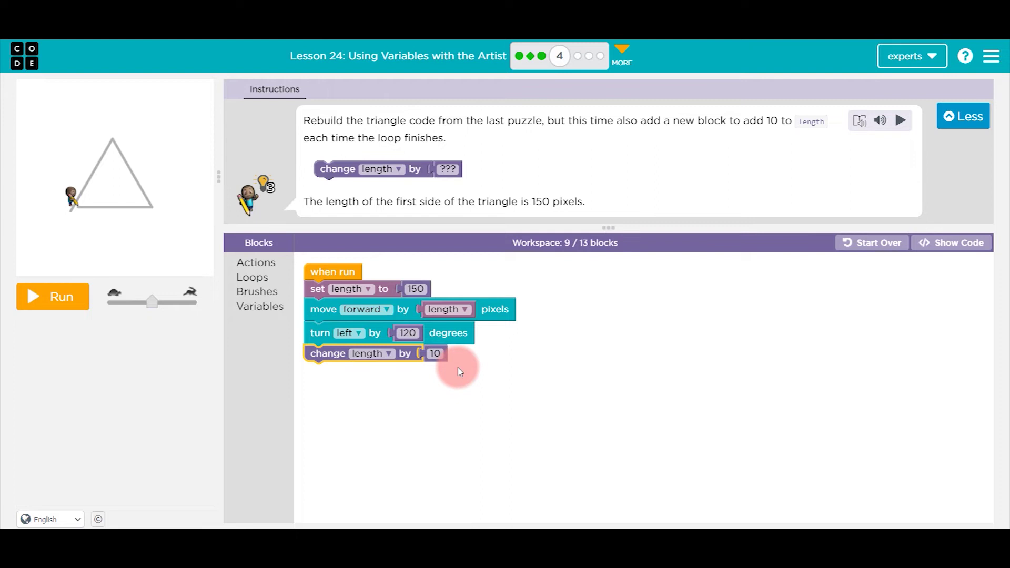
# Step: Run the program, which draws only one side, and dismiss the Feeling Stuck hint
pyautogui.click(33, 296)
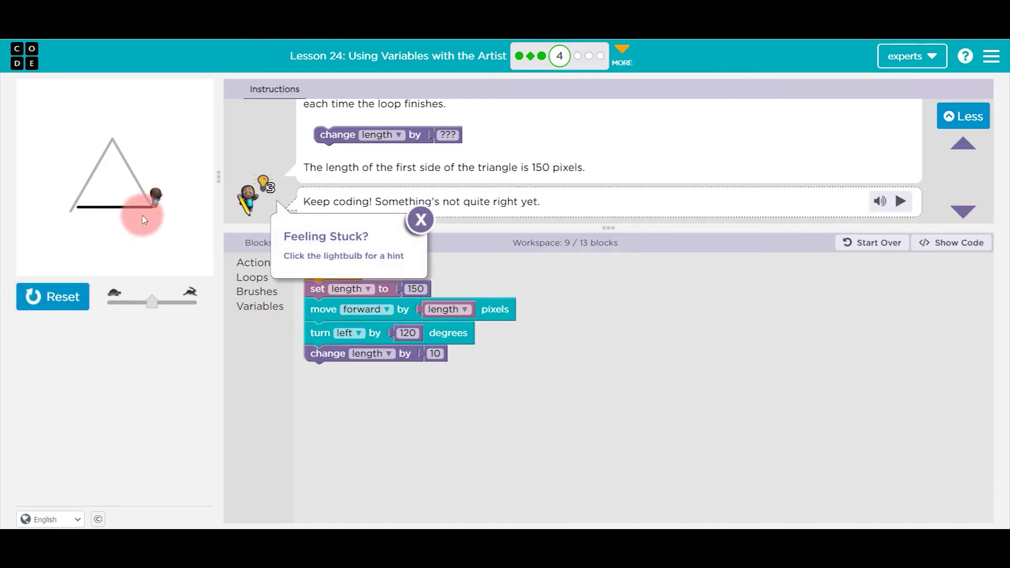
pyautogui.click(421, 220)
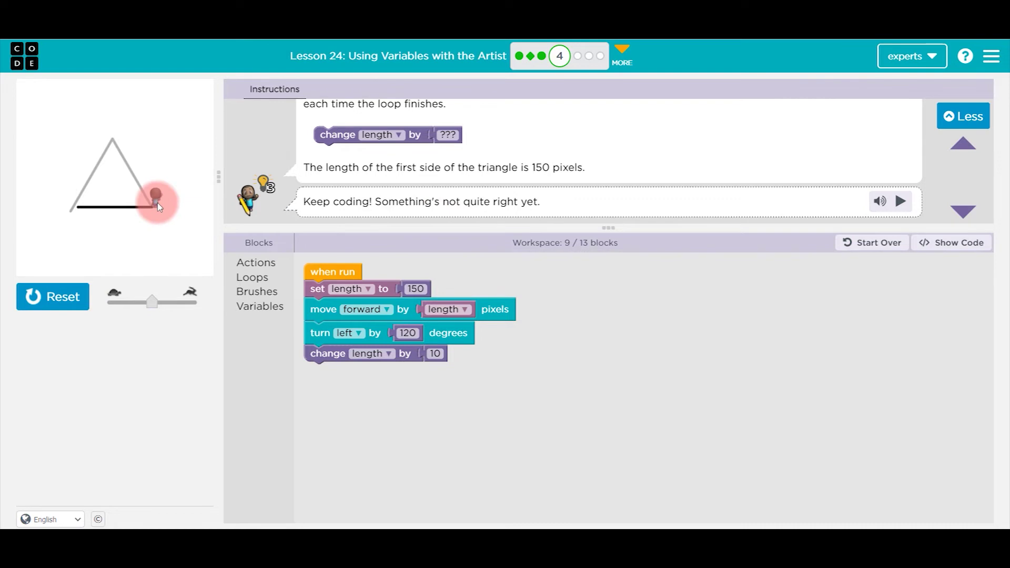
pyautogui.click(257, 264)
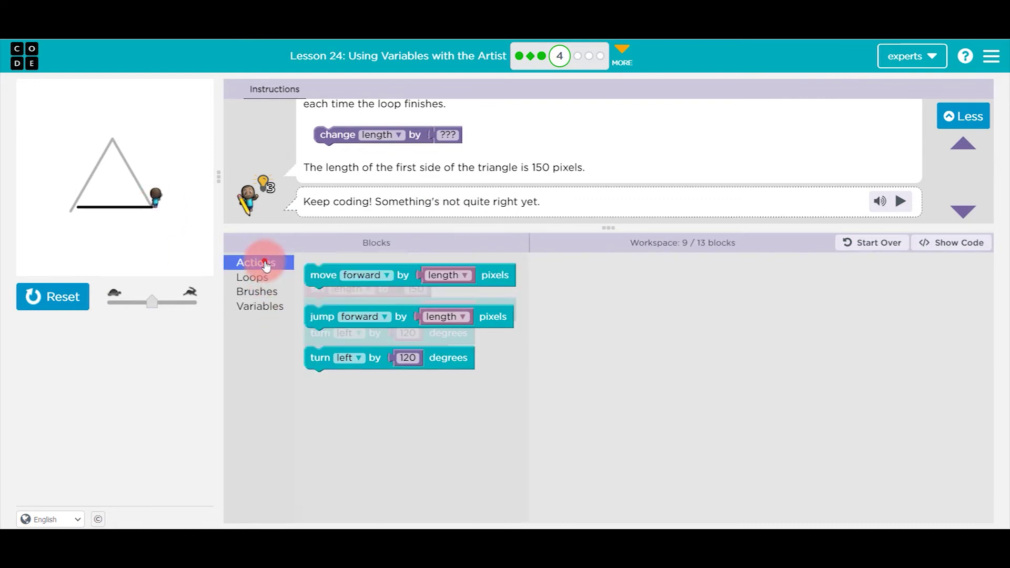
# Step: Wrap the move, turn and add-10 steps in a repeat 3 times loop after set length
pyautogui.moveTo(417, 293); pyautogui.dragTo(309, 378)
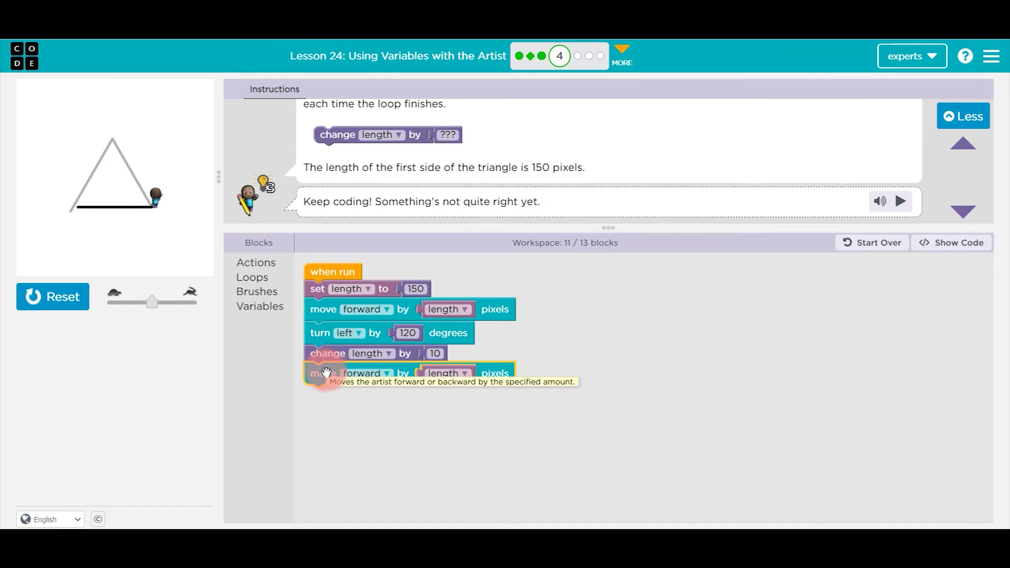
pyautogui.moveTo(326, 373)
pyautogui.mouseDown()
pyautogui.moveTo(258, 271)
pyautogui.moveTo(318, 329)
pyautogui.mouseUp()
pyautogui.click(256, 278)
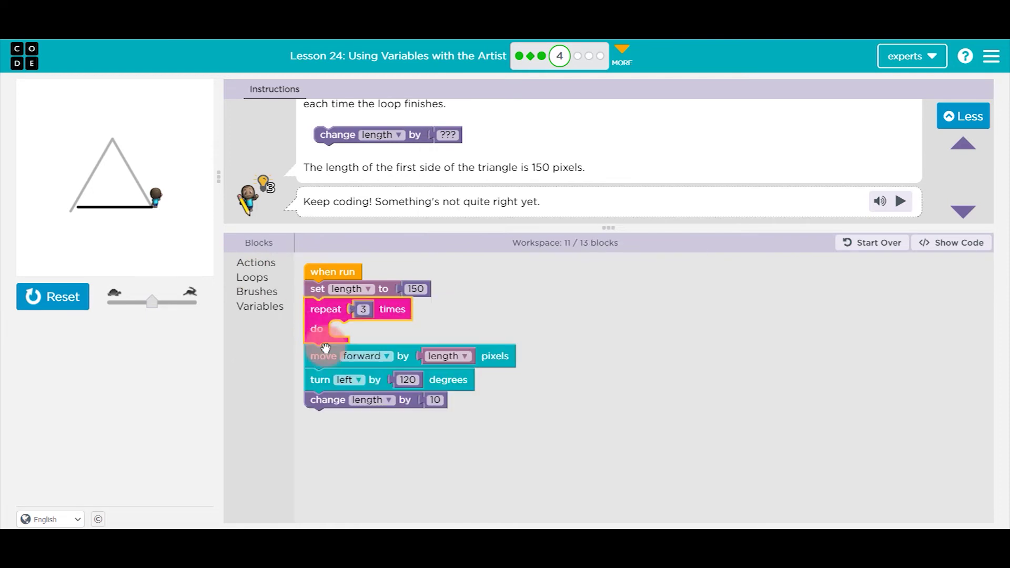
pyautogui.moveTo(321, 355); pyautogui.dragTo(346, 333)
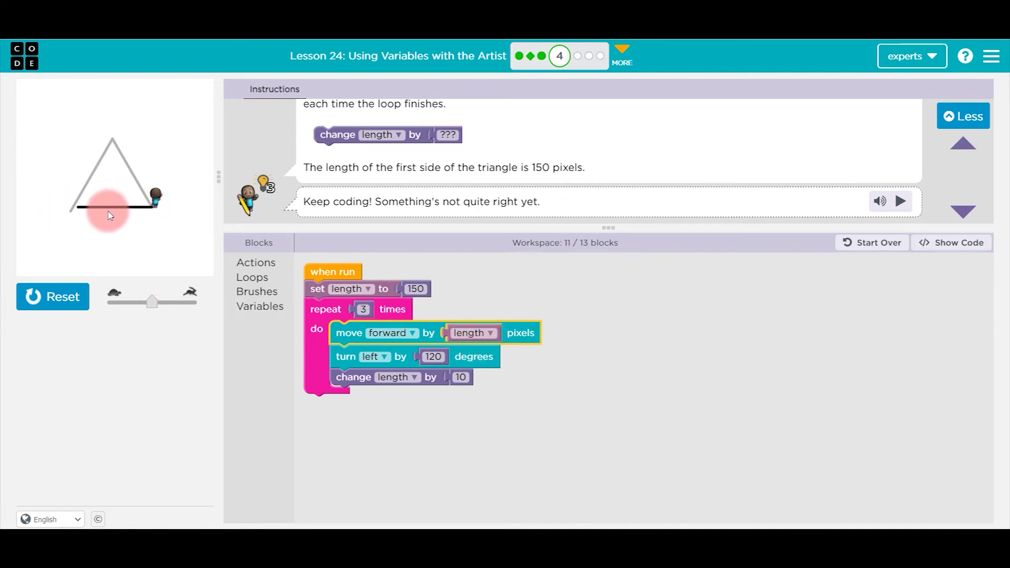
pyautogui.click(345, 359)
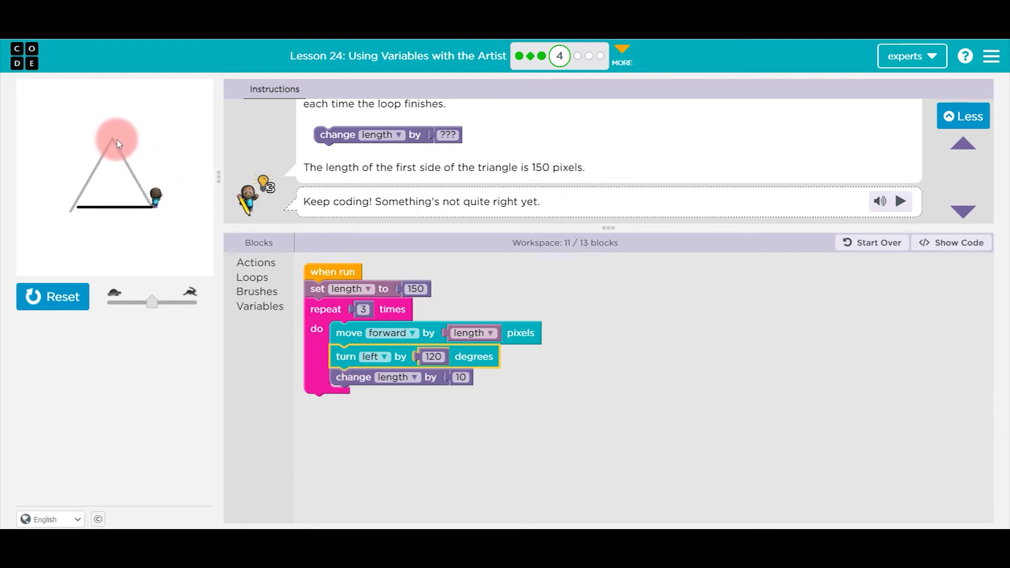
pyautogui.click(354, 378)
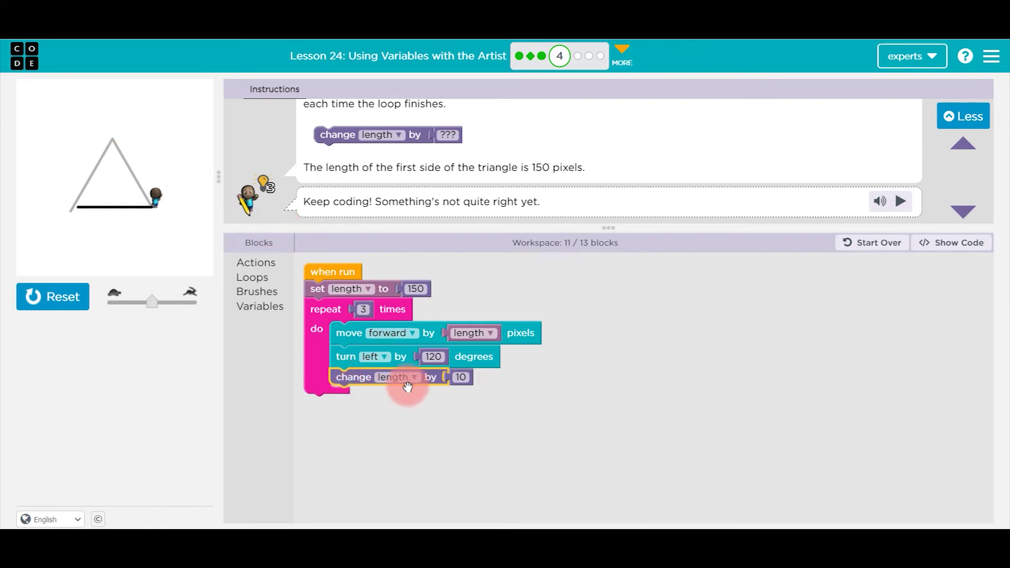
pyautogui.click(382, 289)
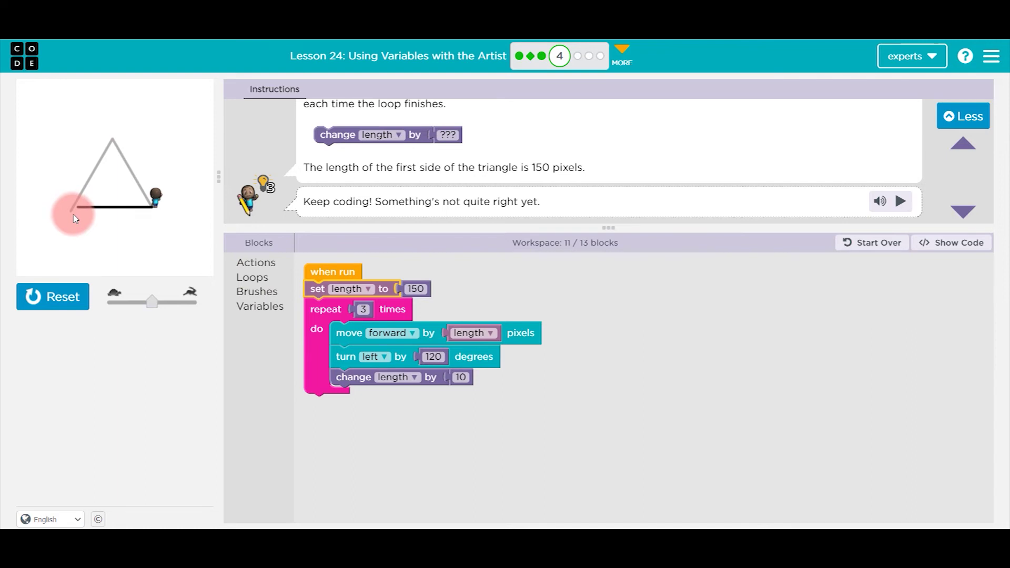
# Step: Reset and rerun to draw the full triangle, then continue to Puzzle 5
pyautogui.click(46, 292)
pyautogui.click(47, 295)
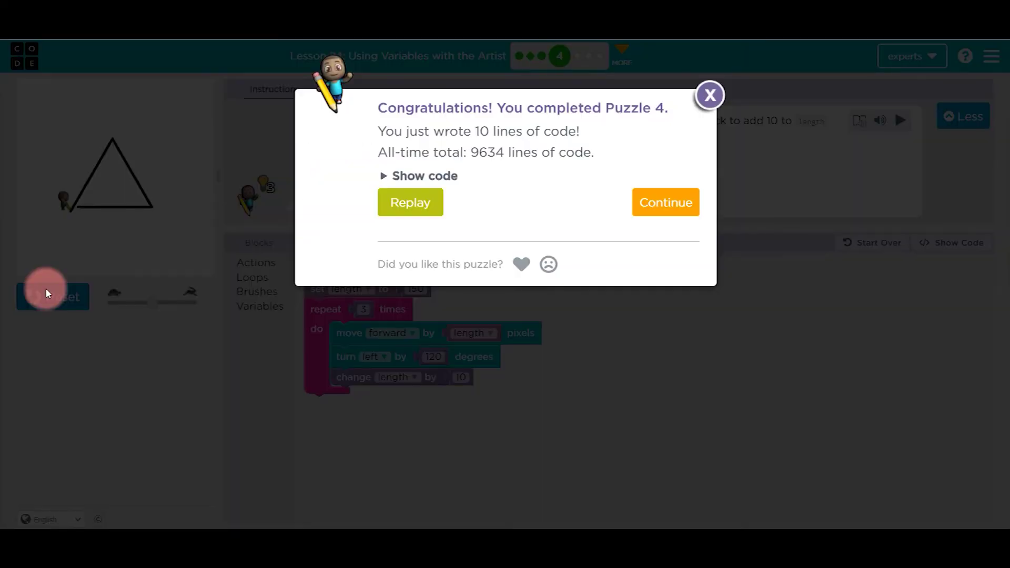
pyautogui.click(662, 203)
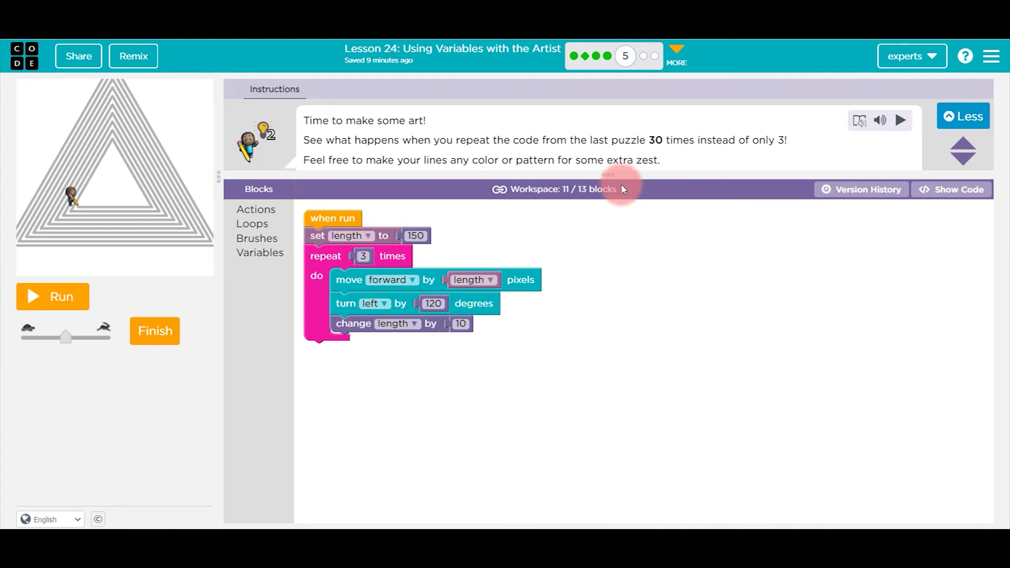
# Step: Change the repeat count to 30, draw the nested triangle spiral, and submit the puzzle
pyautogui.moveTo(609, 175); pyautogui.dragTo(619, 213)
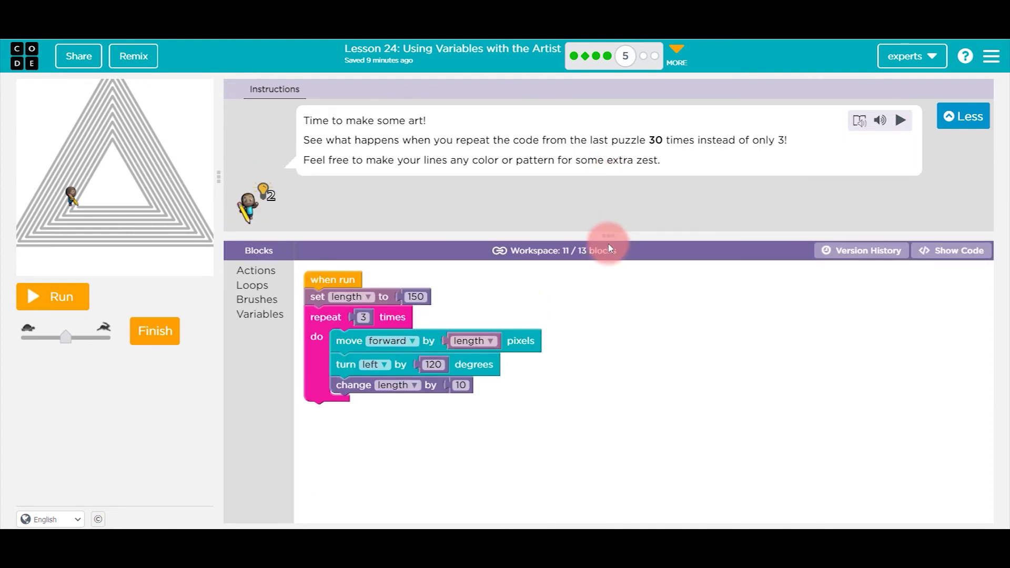
pyautogui.moveTo(620, 213); pyautogui.dragTo(353, 161)
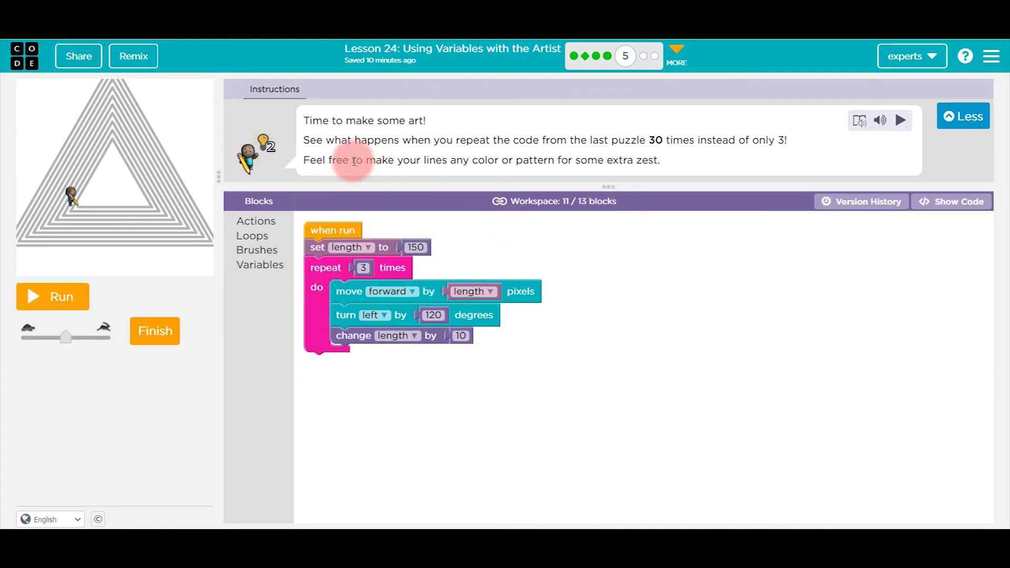
pyautogui.click(55, 297)
pyautogui.write('0')
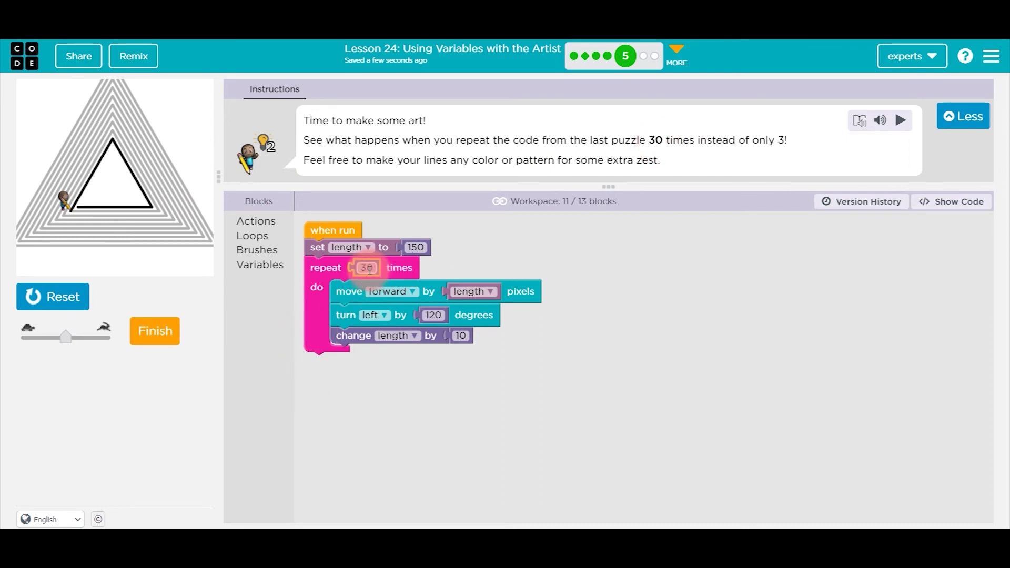
pyautogui.click(56, 289)
pyautogui.click(60, 288)
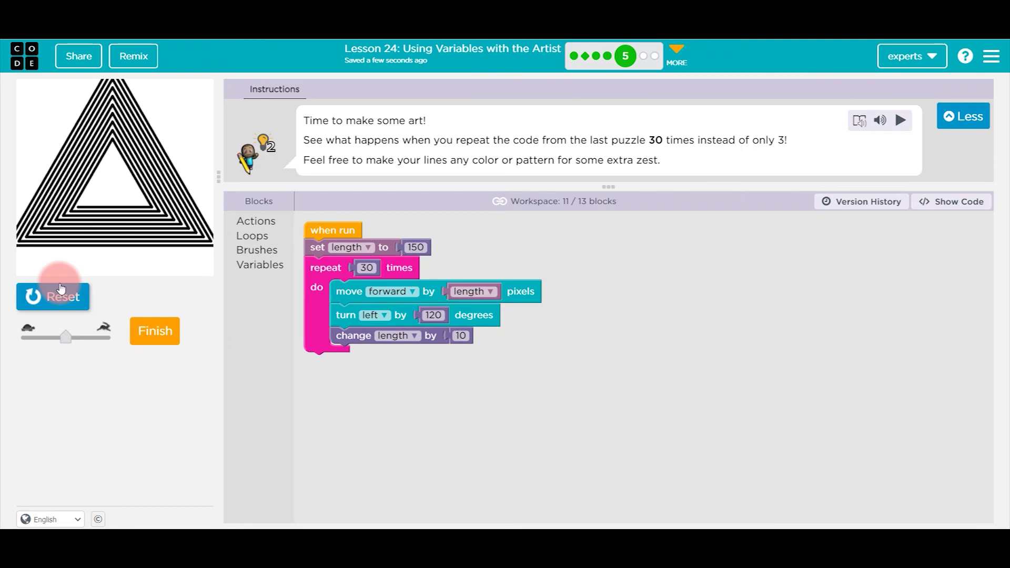
pyautogui.click(154, 349)
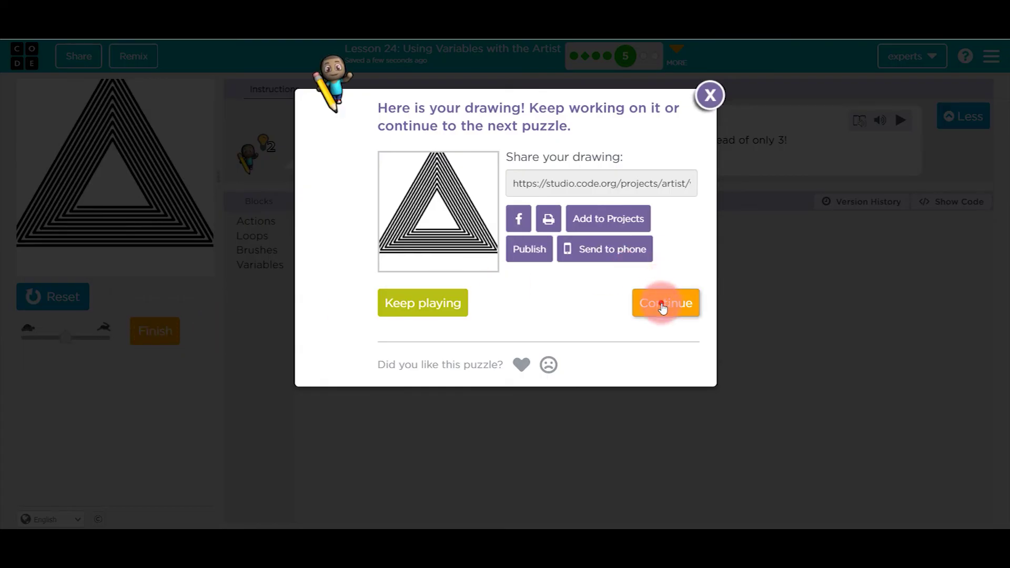
pyautogui.click(662, 303)
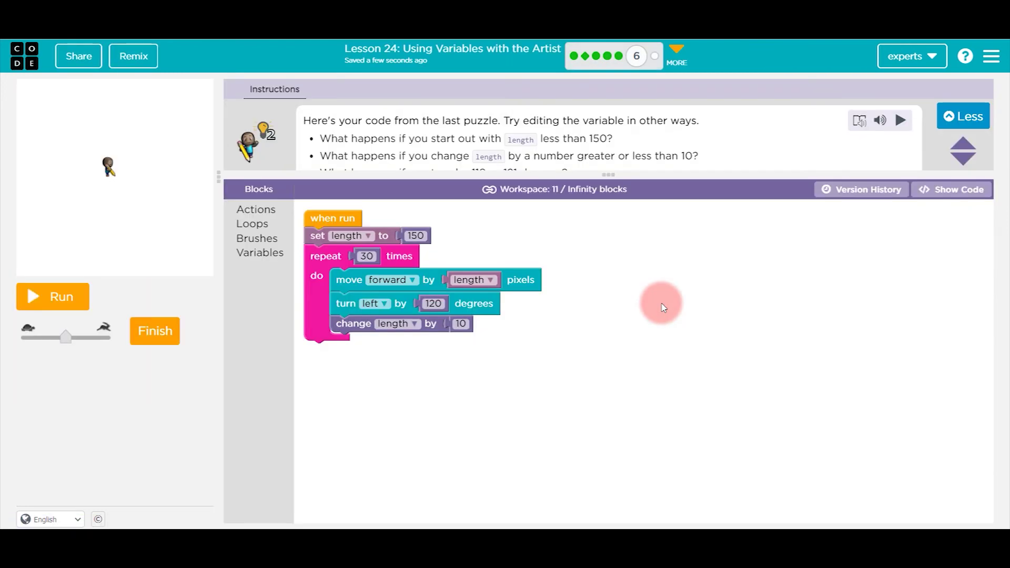
# Step: Change the starting length from 150 to 120, redraw the smaller spiral, and submit puzzle 6
pyautogui.click(53, 298)
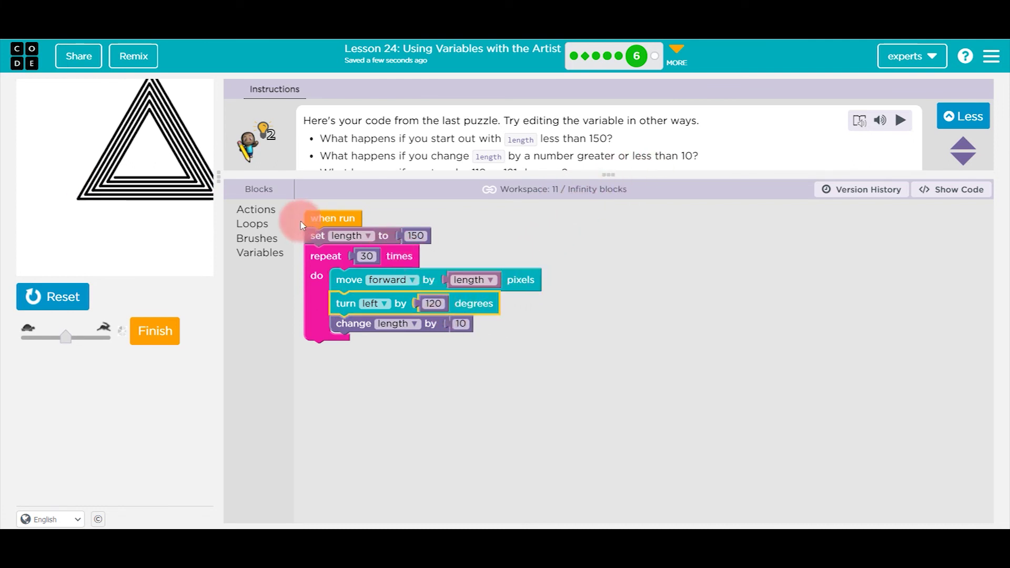
pyautogui.click(64, 295)
pyautogui.click(418, 237)
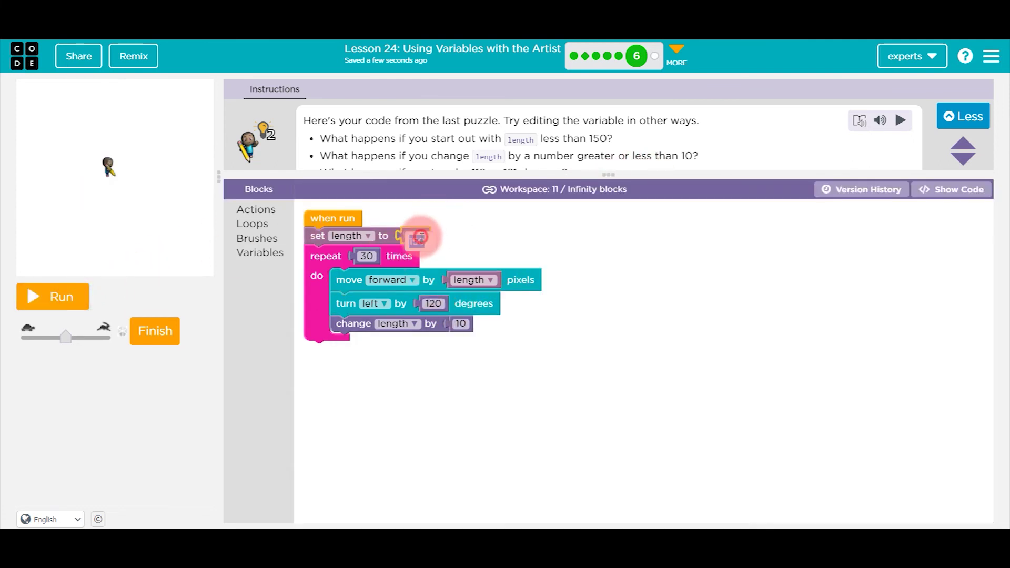
pyautogui.click(50, 298)
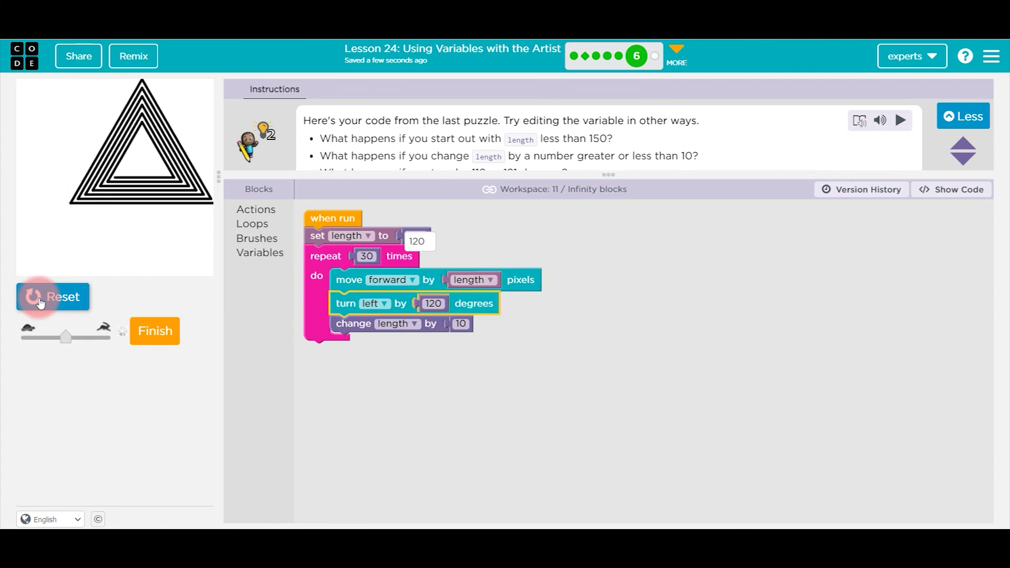
pyautogui.click(151, 331)
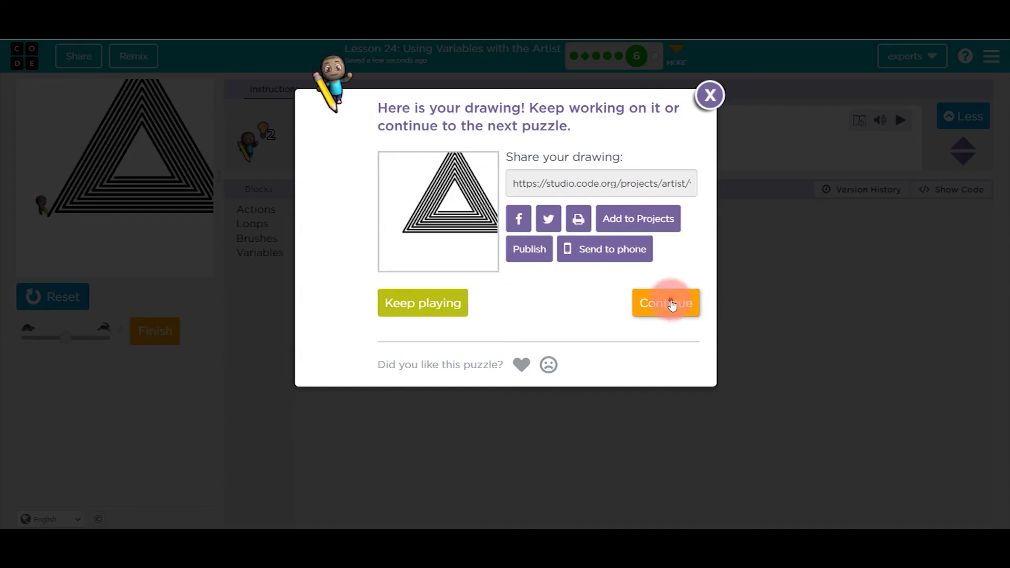
pyautogui.click(673, 303)
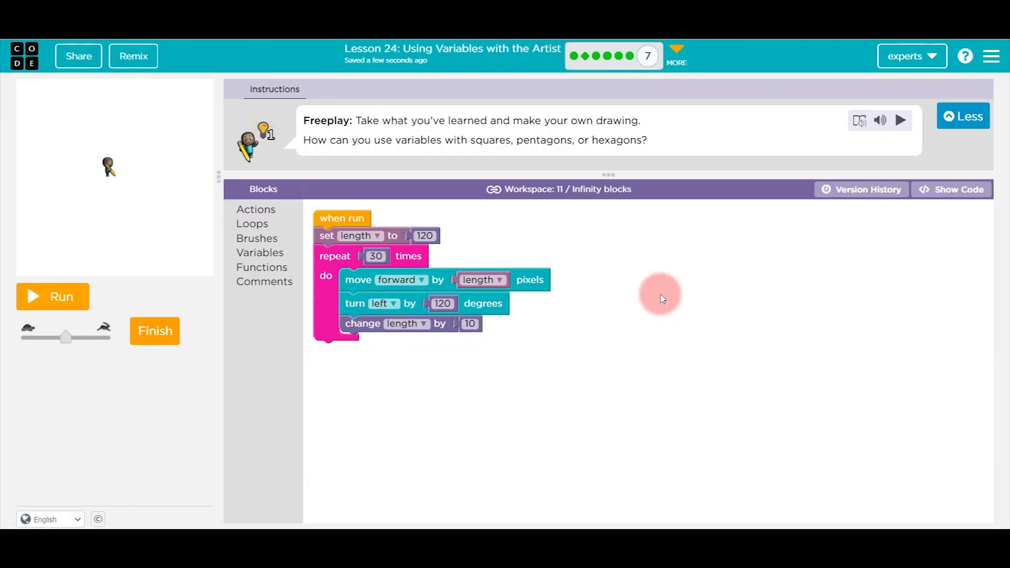
# Step: Run the existing spiral program once on the freeplay puzzle, then clear the drawing
pyautogui.moveTo(605, 176); pyautogui.dragTo(606, 227)
pyautogui.click(63, 298)
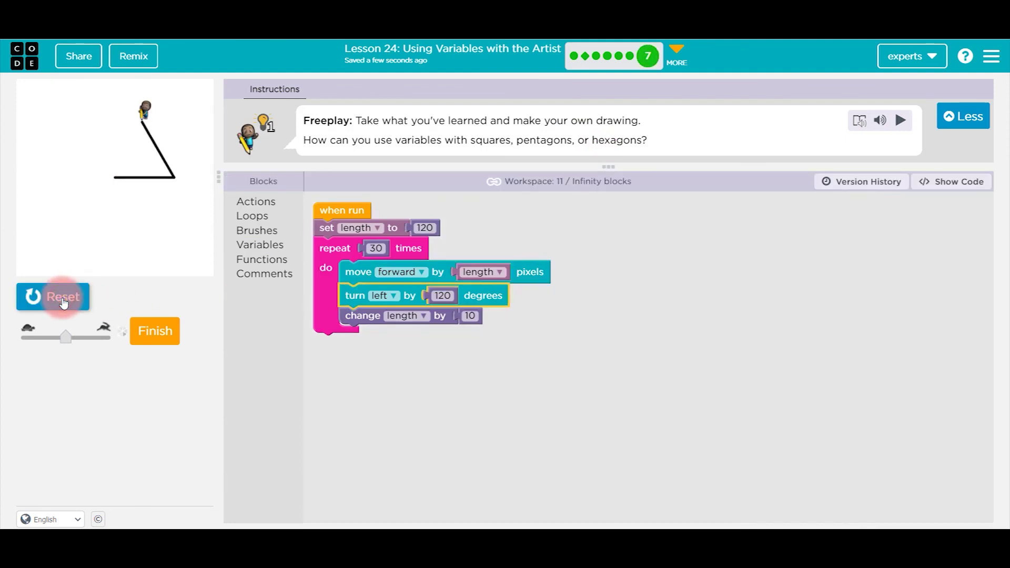
pyautogui.click(62, 299)
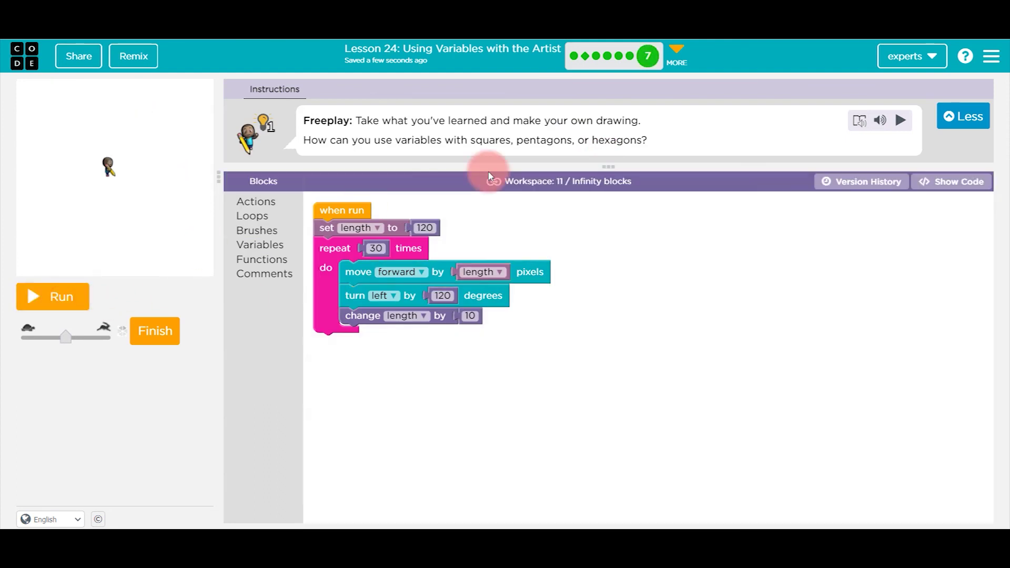
pyautogui.moveTo(609, 167)
pyautogui.mouseDown()
pyautogui.moveTo(613, 213)
pyautogui.moveTo(521, 152)
pyautogui.mouseUp()
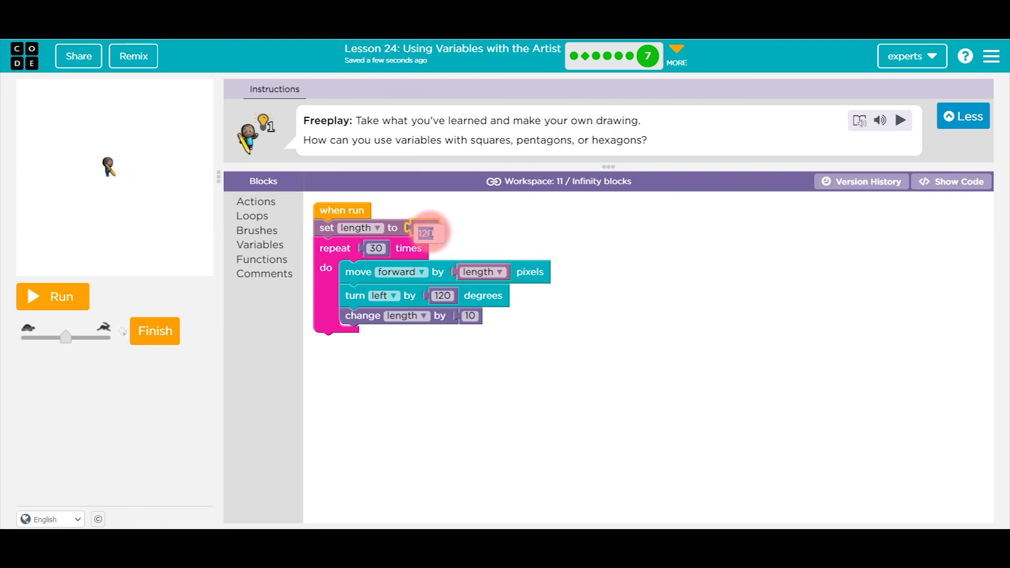
# Step: Change the turn angle from 120 to 90 degrees and preview the square spiral
pyautogui.click(445, 296)
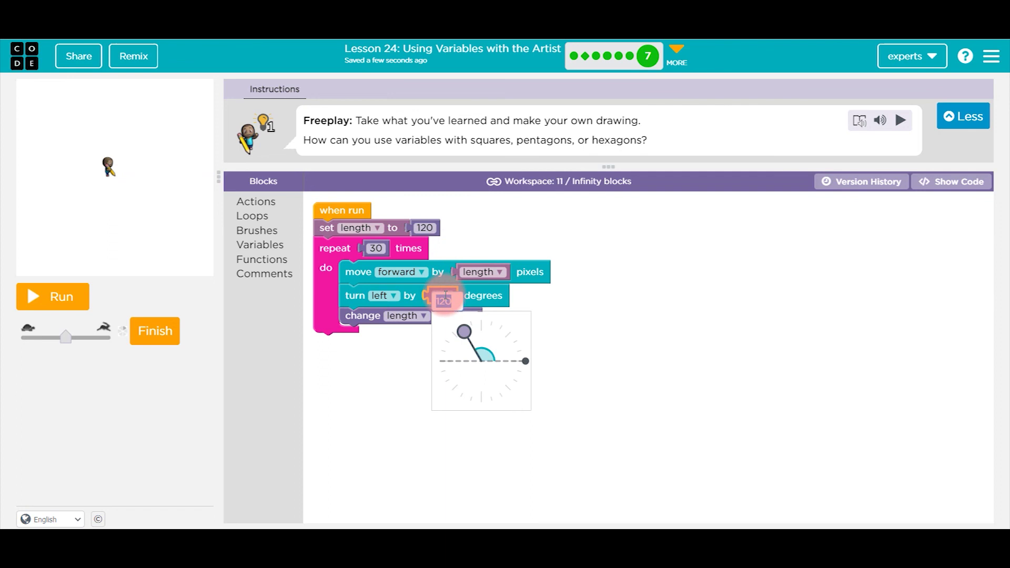
pyautogui.write('90')
pyautogui.click(717, 347)
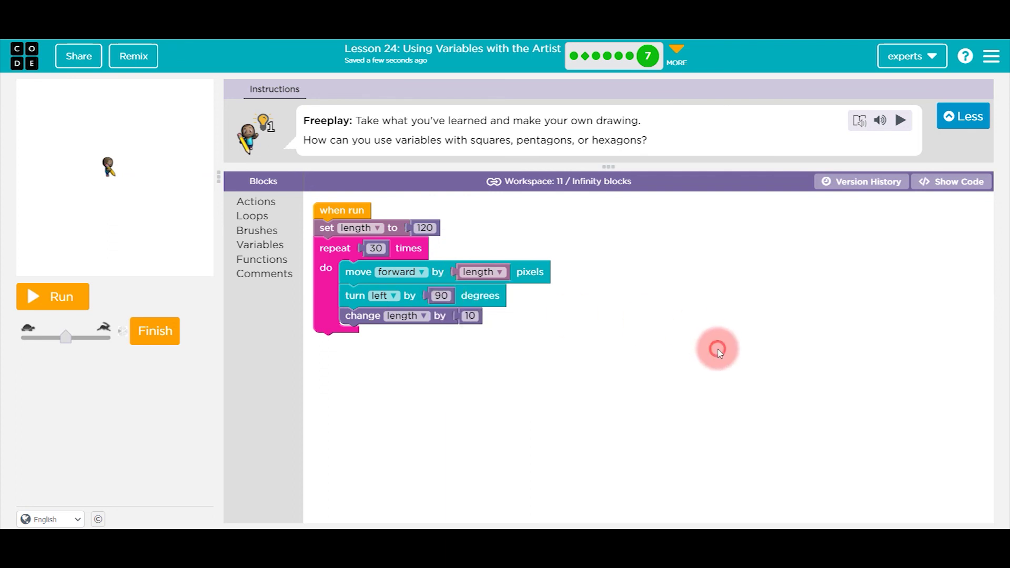
pyautogui.click(66, 297)
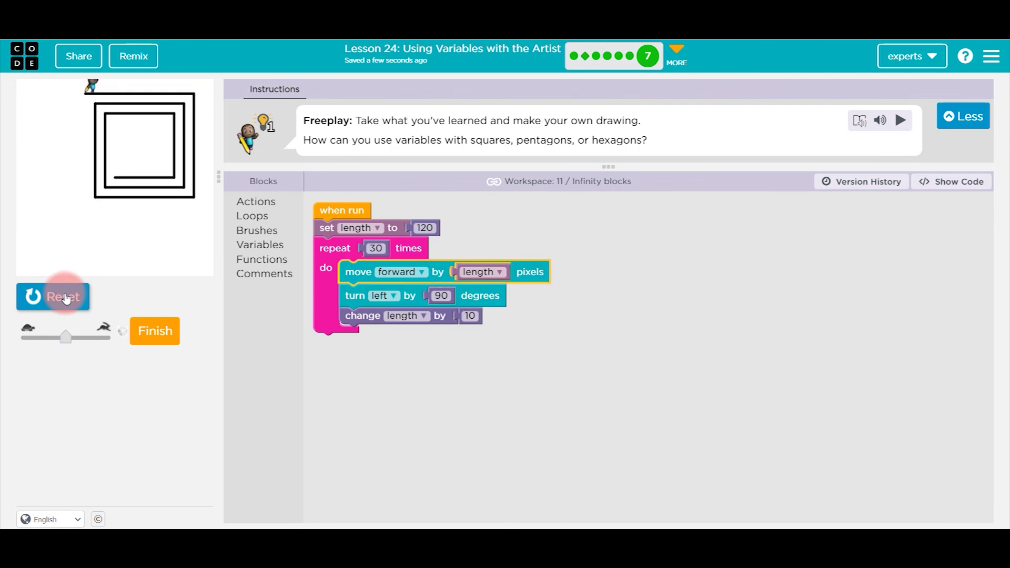
pyautogui.click(71, 296)
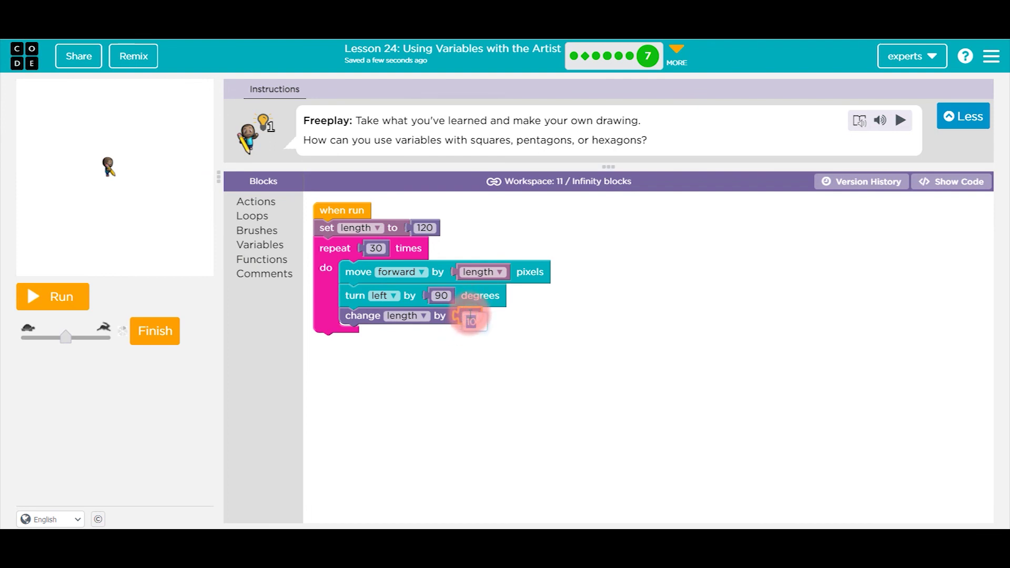
pyautogui.write('5')
# Step: Set the length step to 5, draw the tighter square spiral, and submit it to finish Lesson 24
pyautogui.click(565, 333)
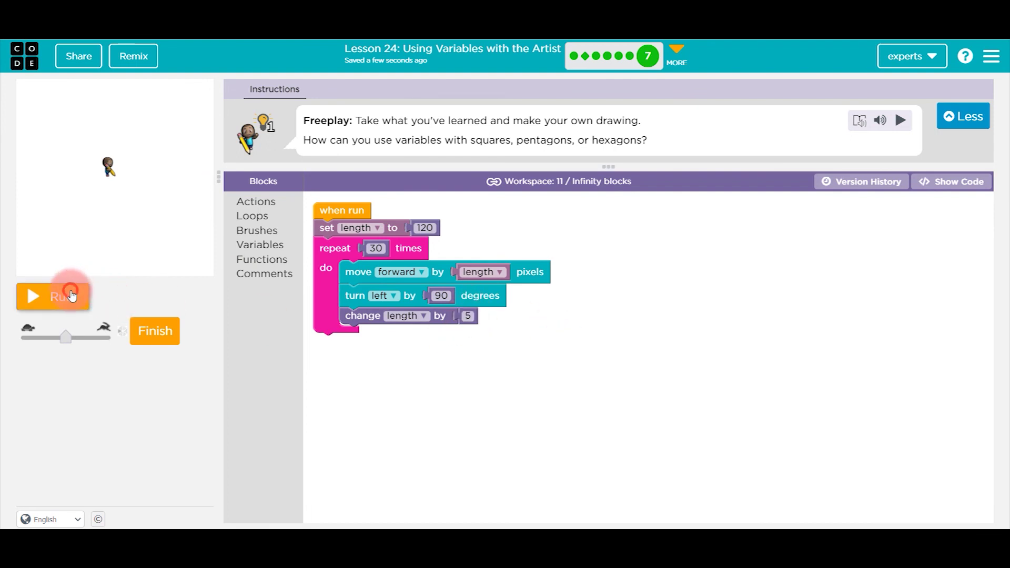
pyautogui.click(63, 295)
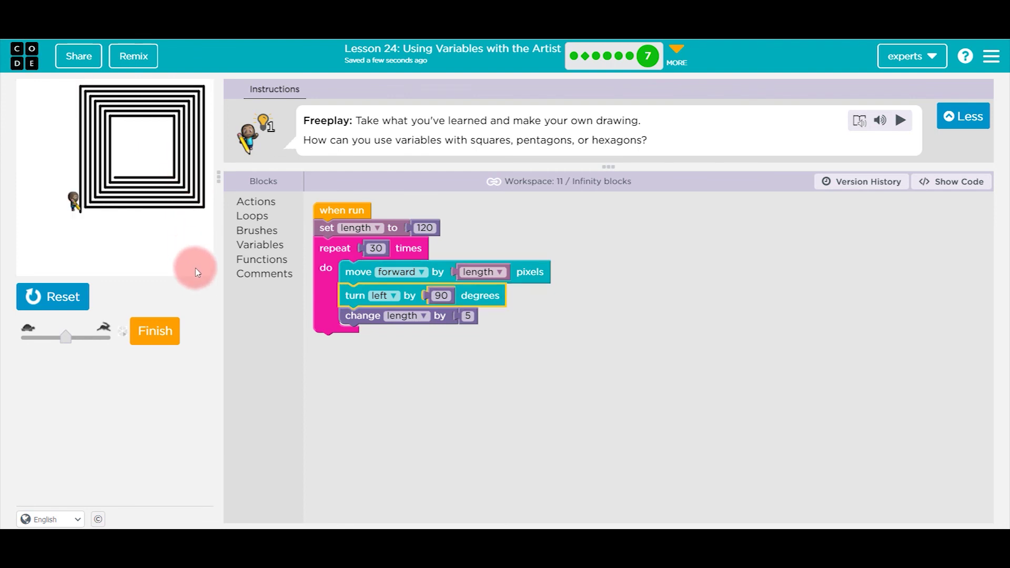
pyautogui.click(165, 334)
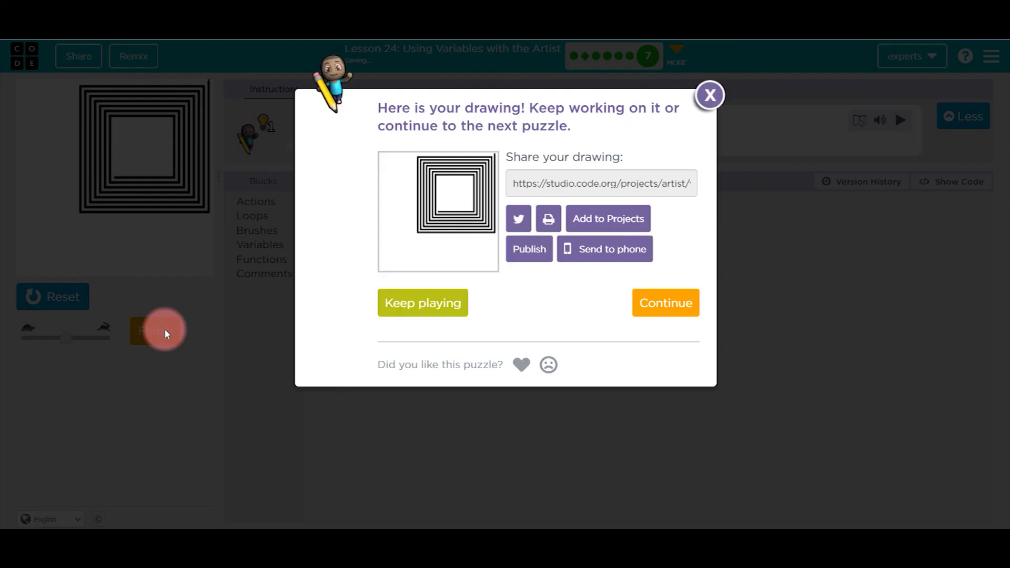
pyautogui.click(670, 304)
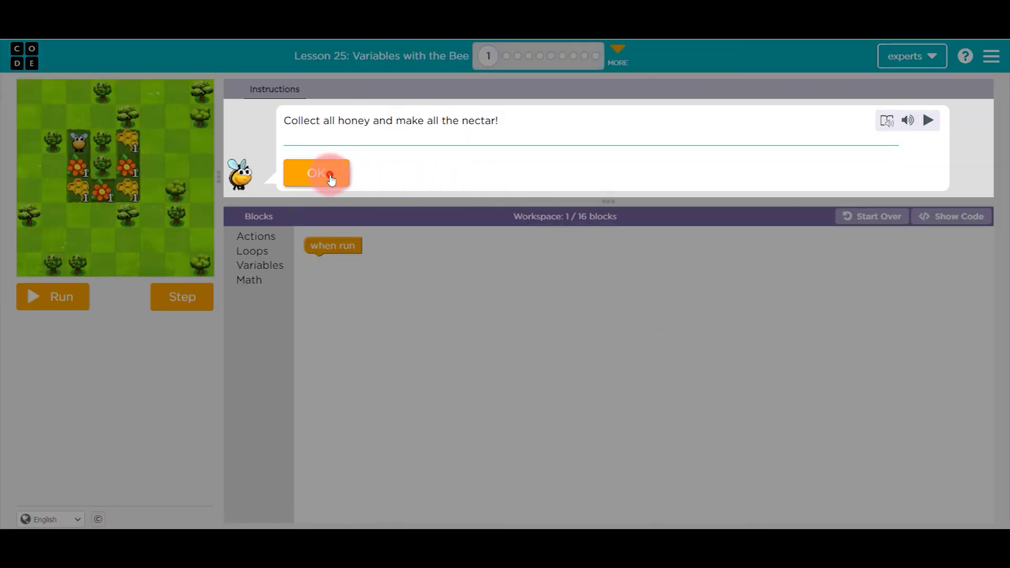
# Step: Dismiss the Lesson 25 bee instructions to collect all honey and make all the nectar
pyautogui.click(326, 172)
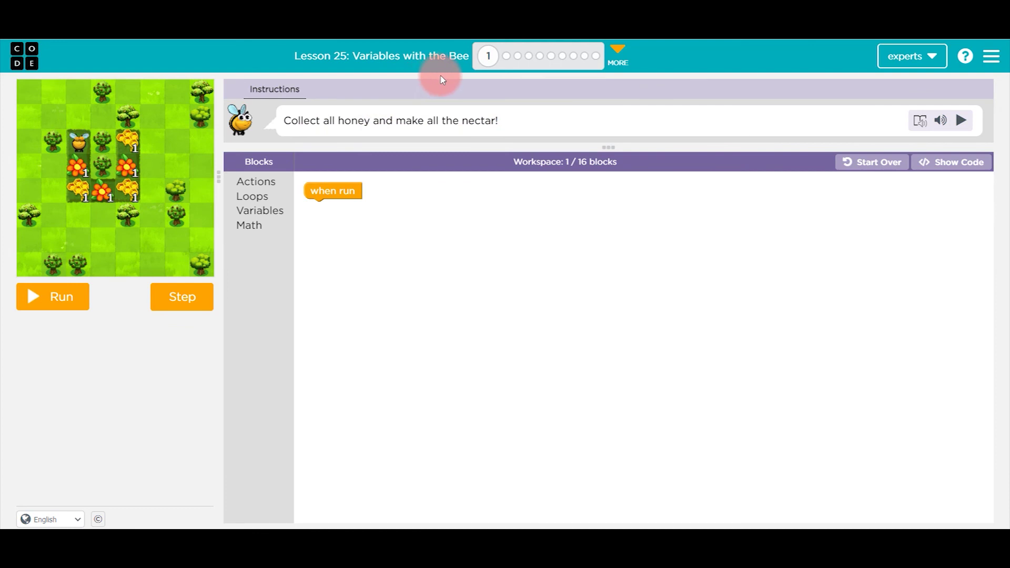